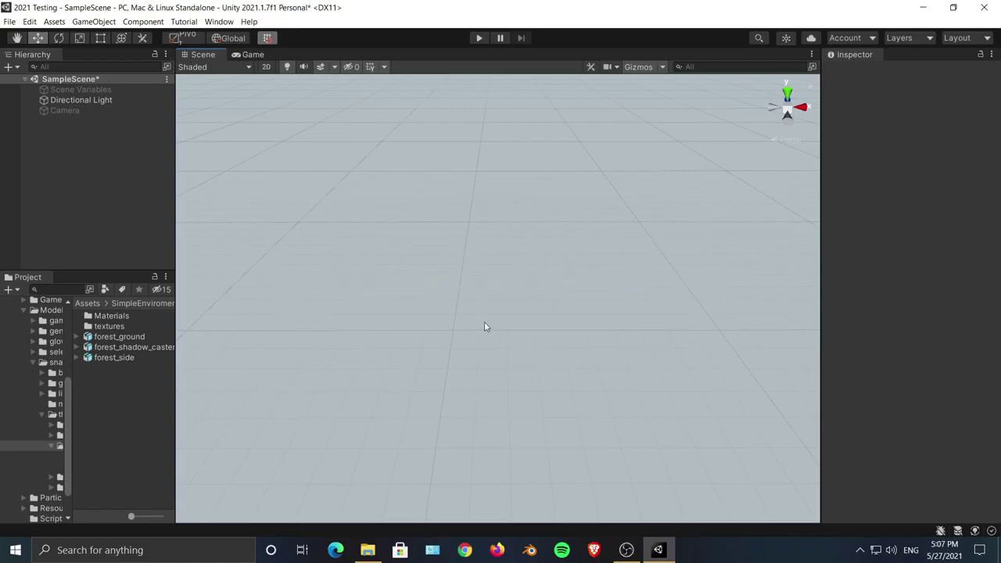
- Review the Blocky Snakes Asset Pack - DEMO details in the Package Manager
key("alt")
left_click_drag(485, 318, 519, 320, "alt")
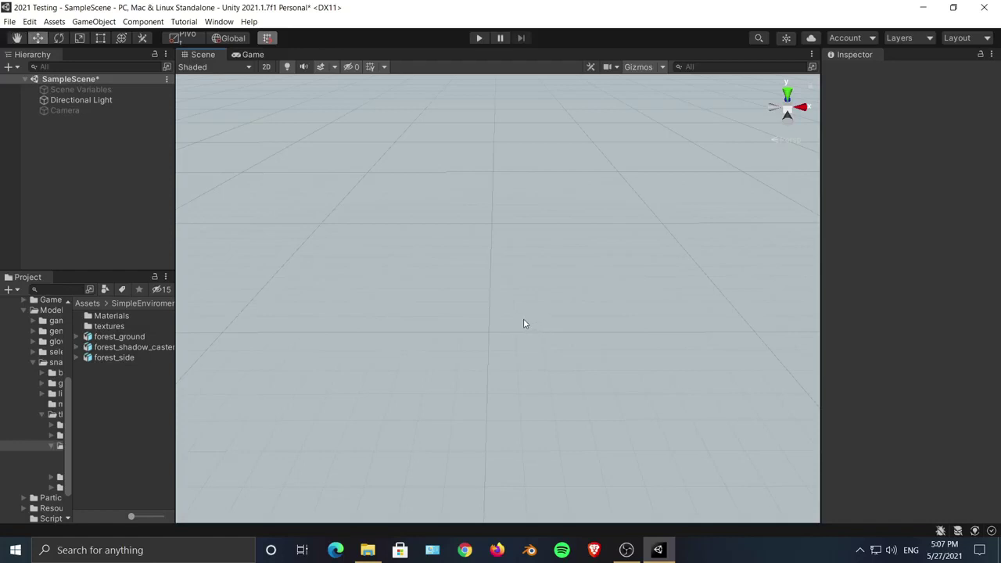
left_click(219, 21)
left_click(250, 150)
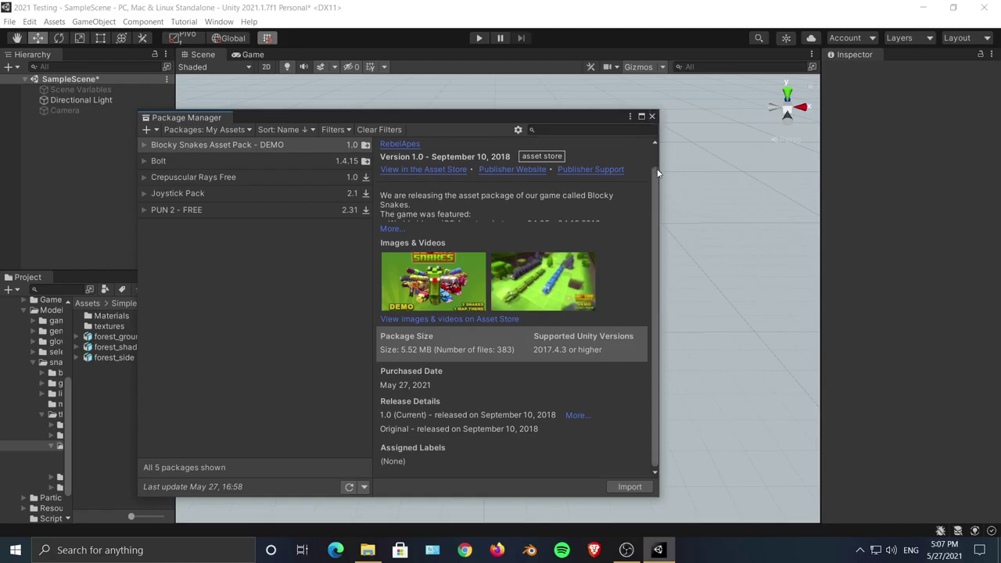
left_click_drag(656, 177, 661, 115)
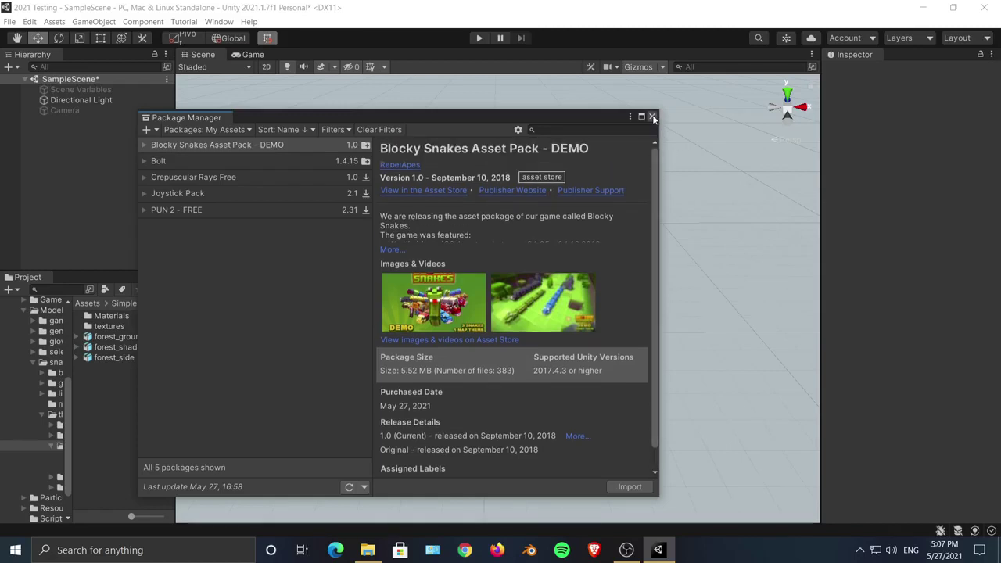
left_click(652, 117)
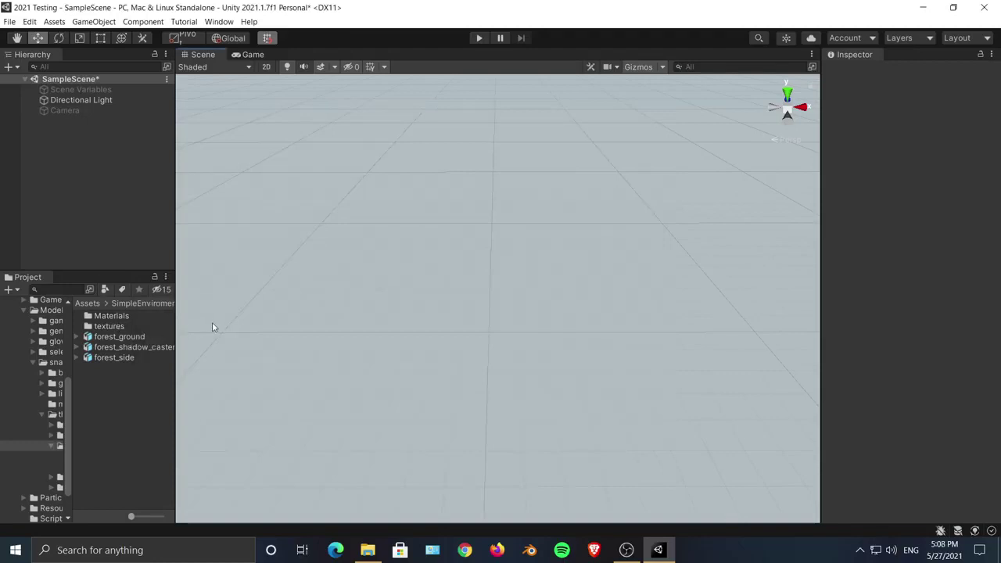
- Add the forest_ground model from the project assets to the scene hierarchy
left_click_drag(110, 341, 104, 181)
middle_click_drag(519, 283, 469, 290)
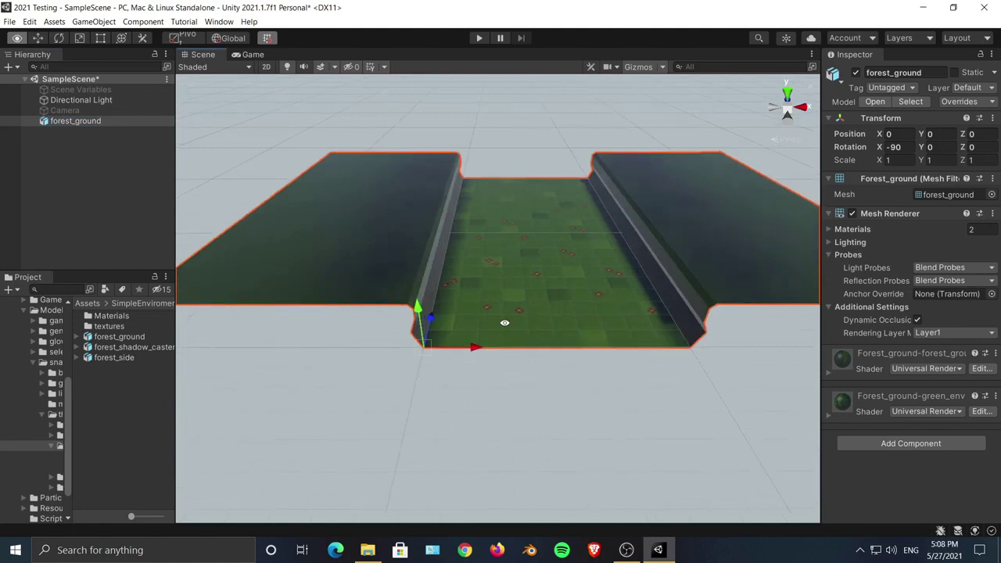
scroll(505, 323, "down", 3)
- Examine the forest_ground model and the location of its pivot point from several angles
scroll(516, 343, "up", 5)
scroll(515, 344, "up", 3)
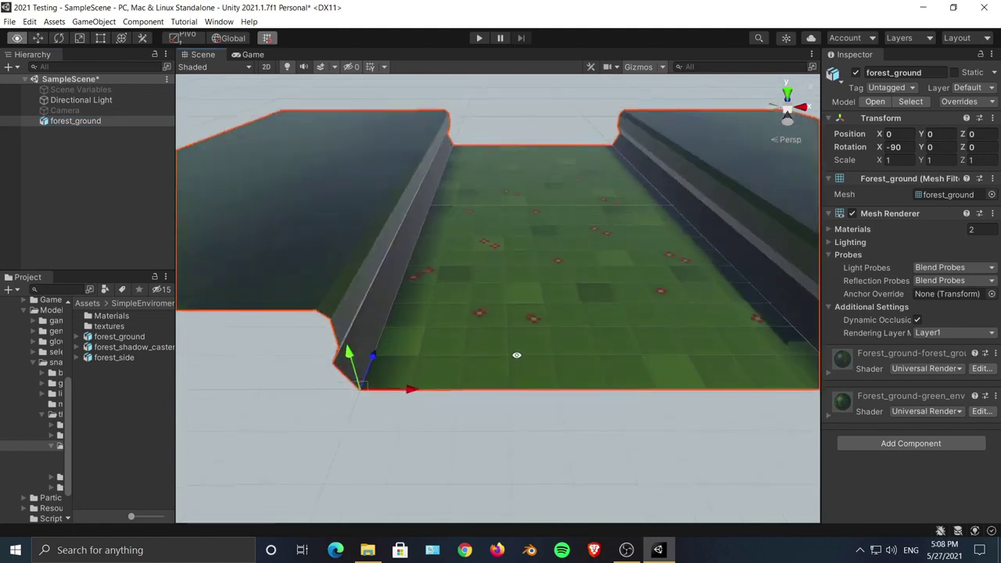
left_click_drag(516, 351, 411, 344, "alt")
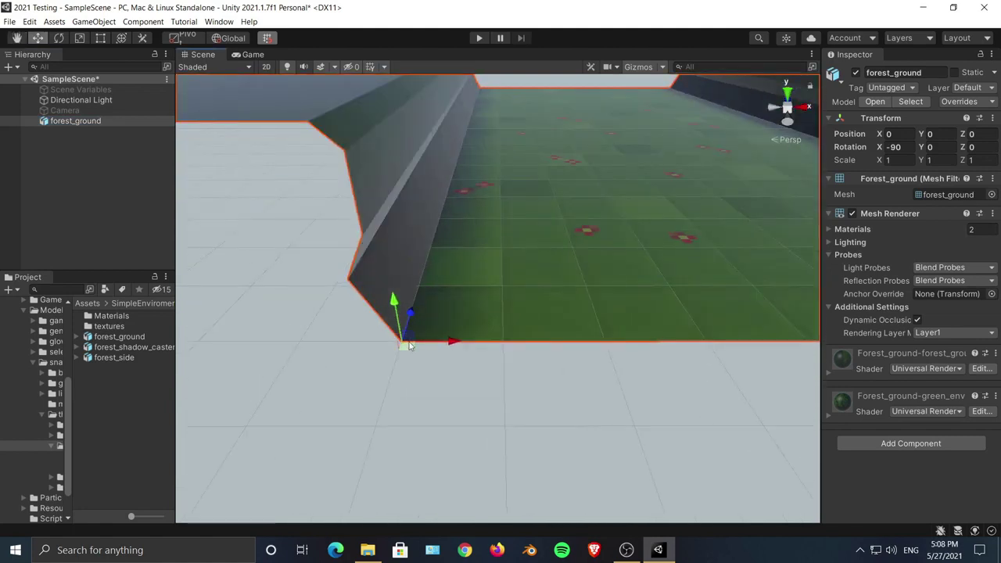
middle_click_drag(539, 316, 482, 355)
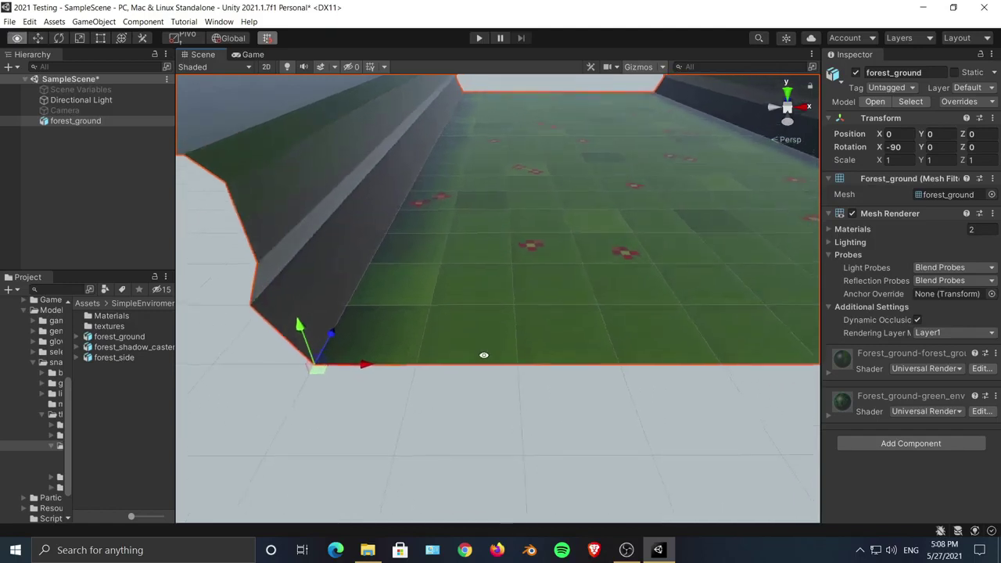
scroll(552, 295, "down", 4)
middle_click_drag(552, 294, 482, 321)
left_click_drag(516, 305, 512, 377, "alt")
left_click_drag(539, 310, 520, 274, "alt")
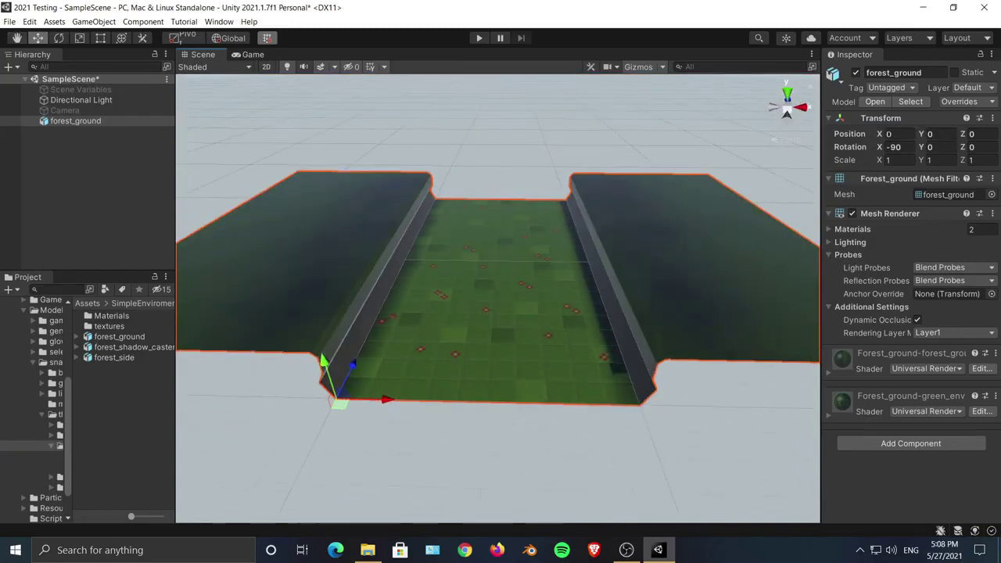
middle_click_drag(353, 317, 383, 261)
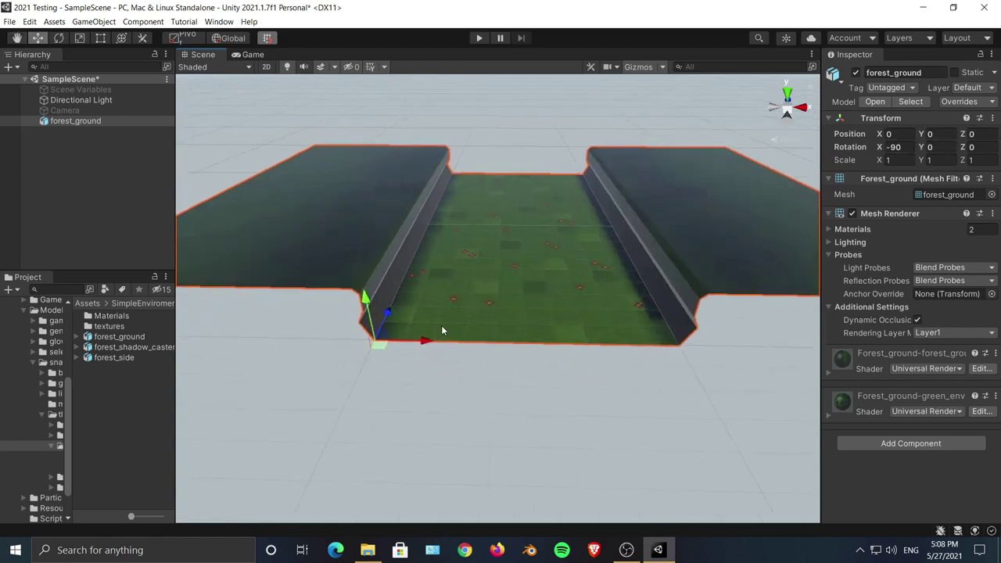
- Unpack the forest_ground prefab instance in the scene into a regular game object
left_click(86, 144)
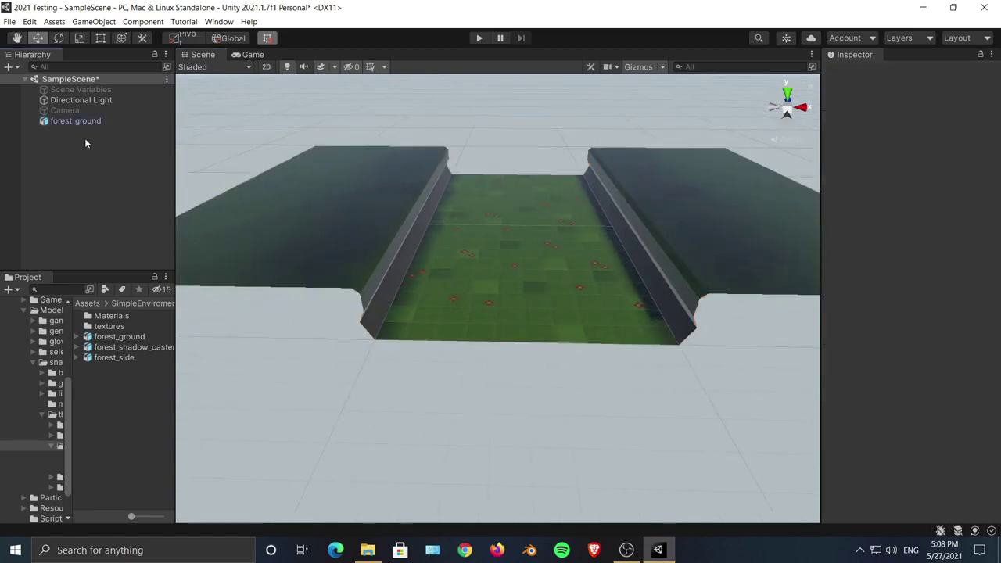
left_click(83, 122)
right_click(83, 122)
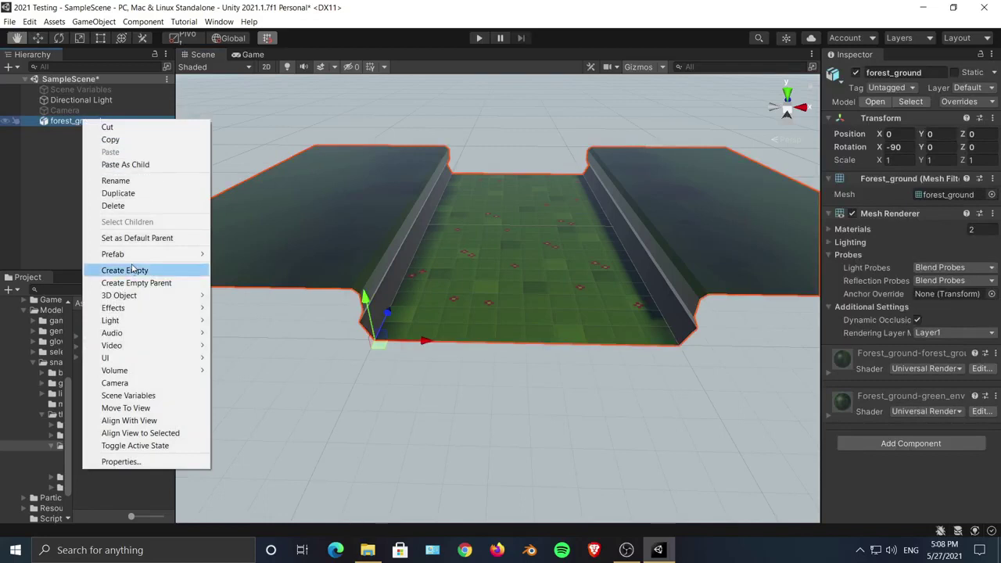
mouse_move(143, 255)
left_click(254, 304)
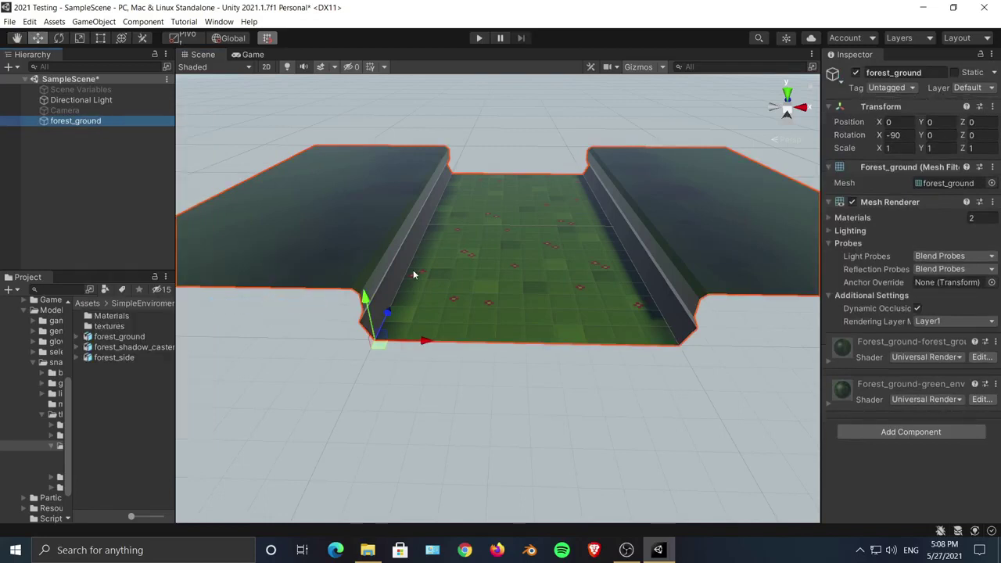
middle_click_drag(505, 273, 485, 263)
- Create an empty game object at the root of the scene and name it Pivote
left_click(78, 153)
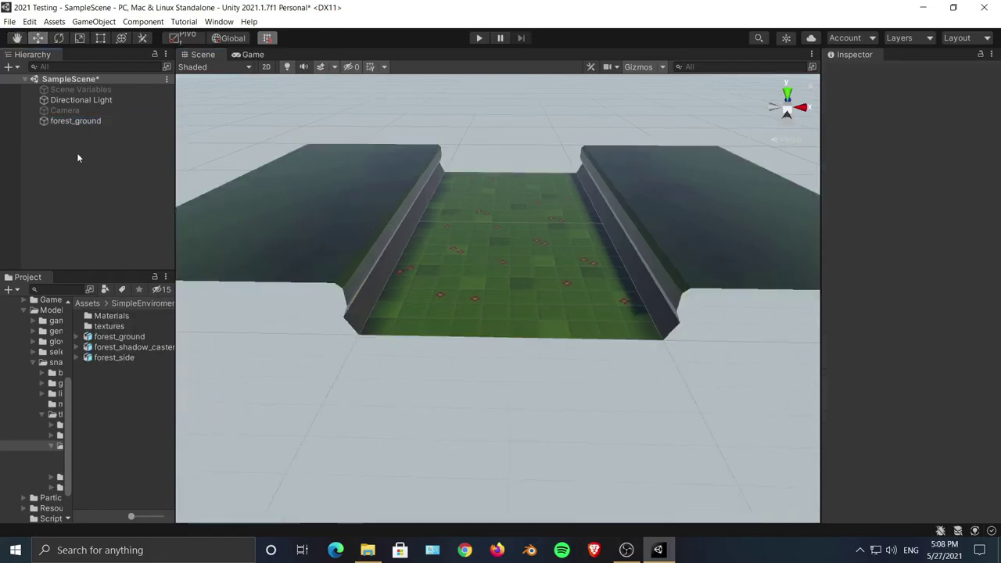
right_click(76, 153)
left_click(134, 293)
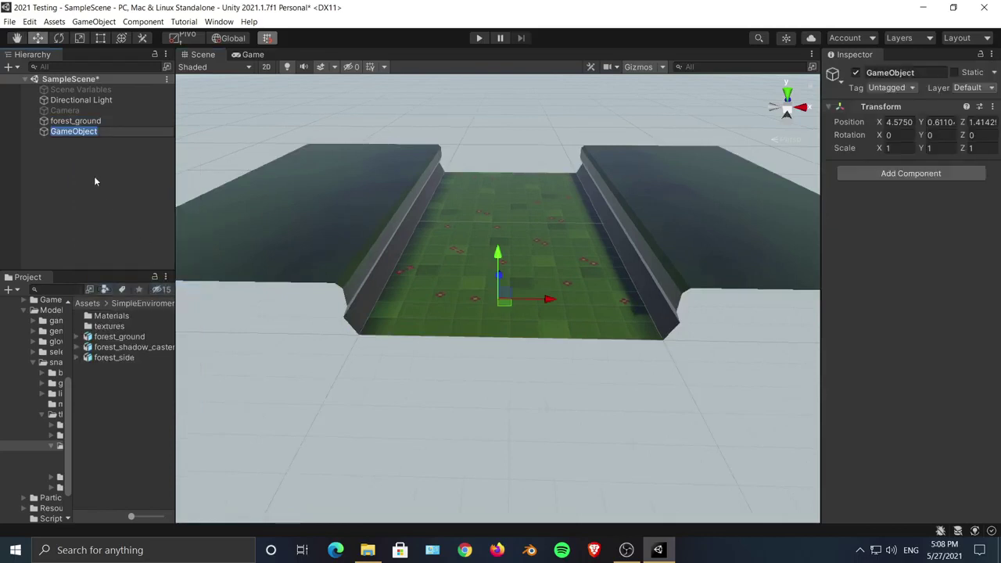
type("Pi")
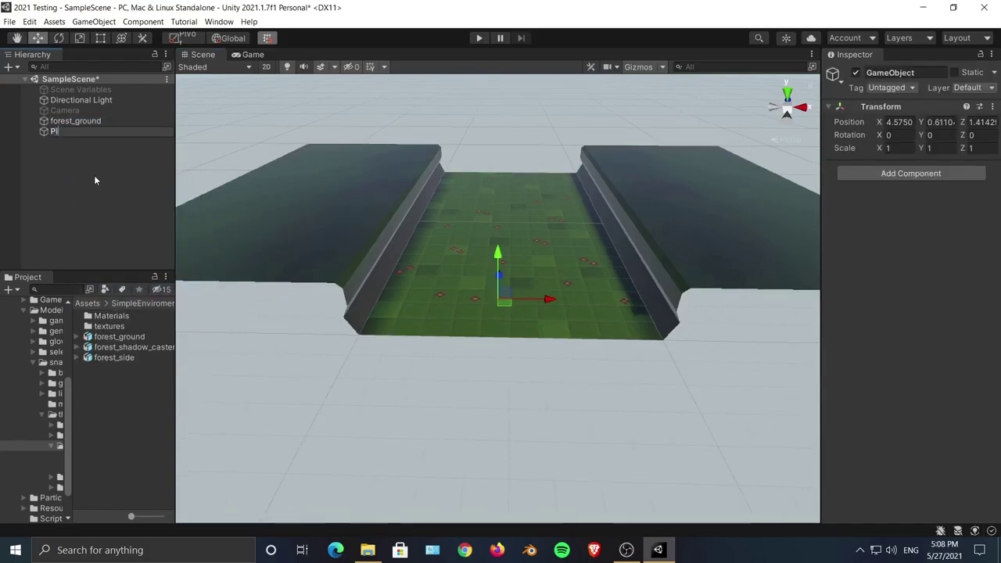
type("vote")
left_click(92, 159)
- Reset the Transform of the Pivote object
left_click(74, 133)
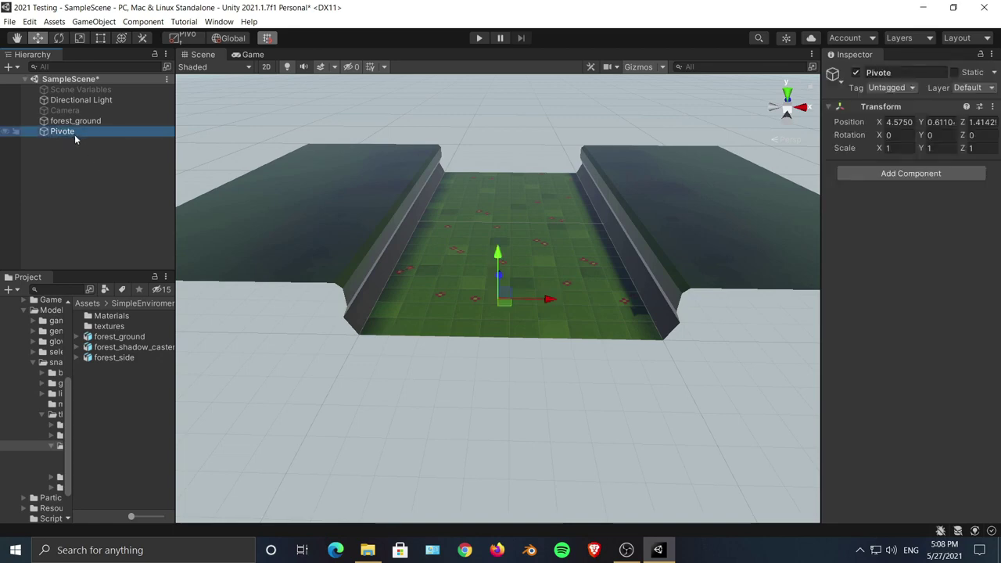
left_click(992, 107)
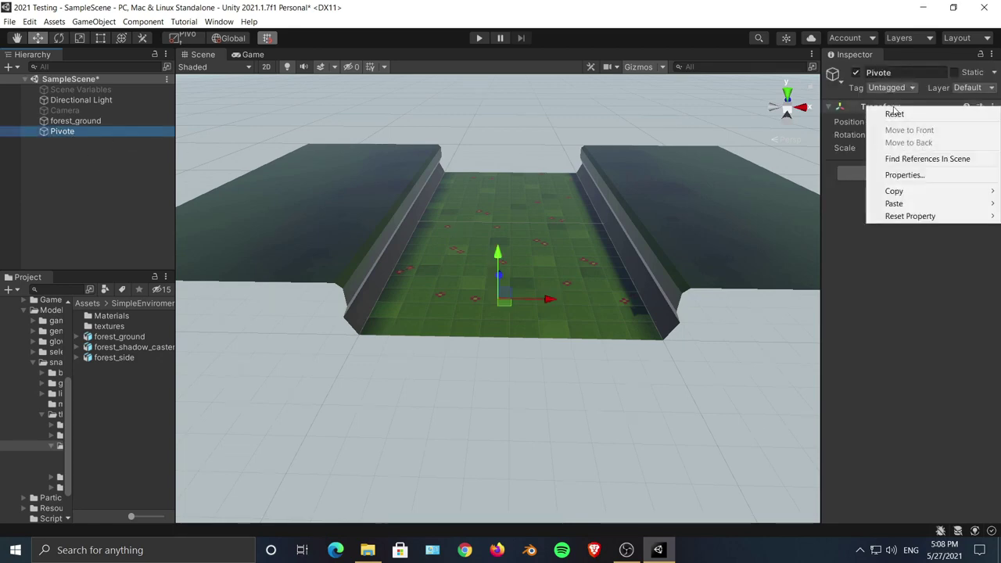
left_click(887, 112)
scroll(524, 304, "up", 5)
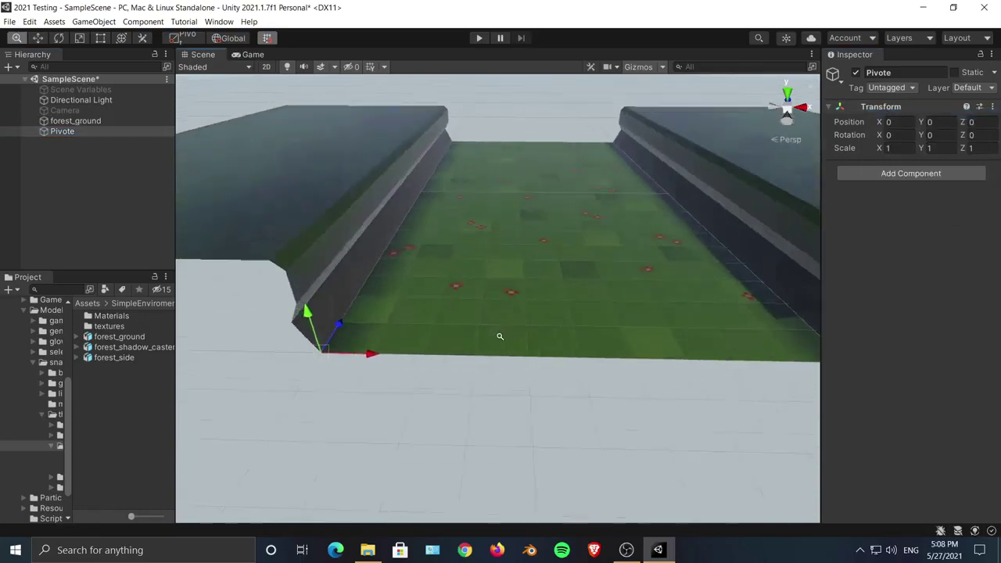
right_click_drag(500, 336, 506, 308, "alt")
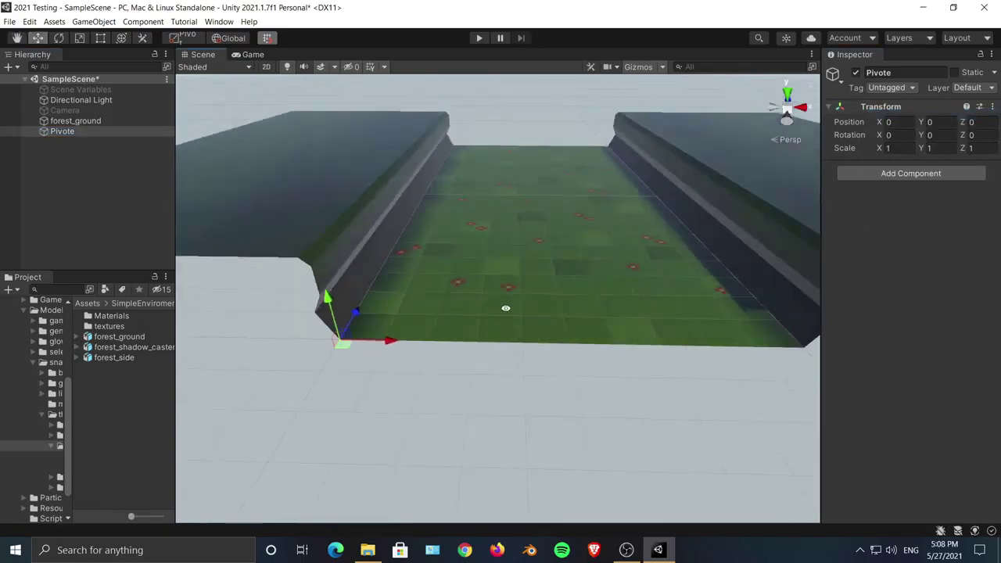
left_click_drag(505, 308, 507, 303, "alt")
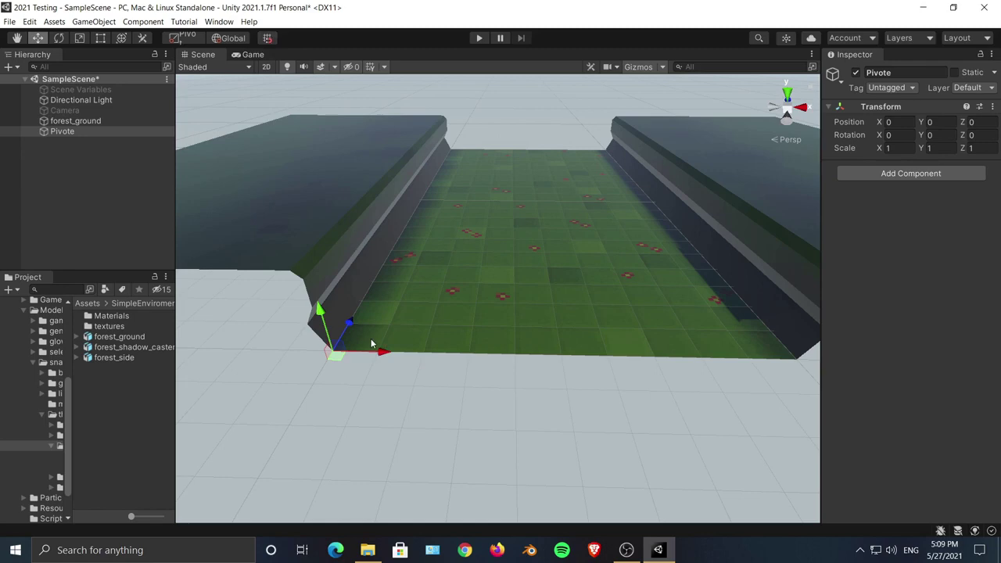
- Move Pivote along the X axis to position 5 at the middle of the ground's front edge, using grid snapping
left_click(267, 37)
left_click_drag(497, 303, 500, 327, "alt")
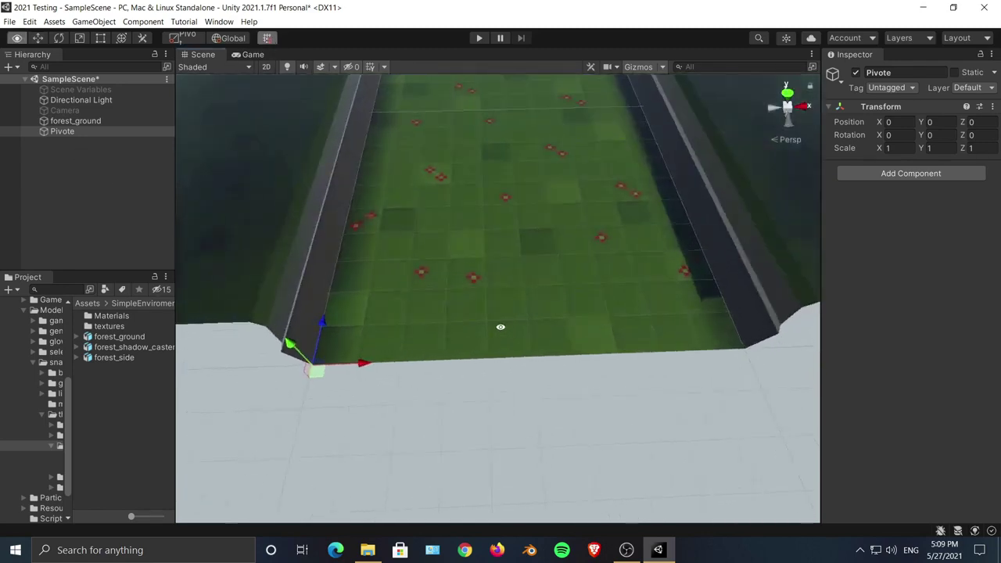
mouse_move(500, 327)
right_mouse_down("alt")
mouse_move(495, 337)
mouse_move(509, 308)
mouse_move(503, 286)
mouse_move(500, 328)
right_mouse_up("alt")
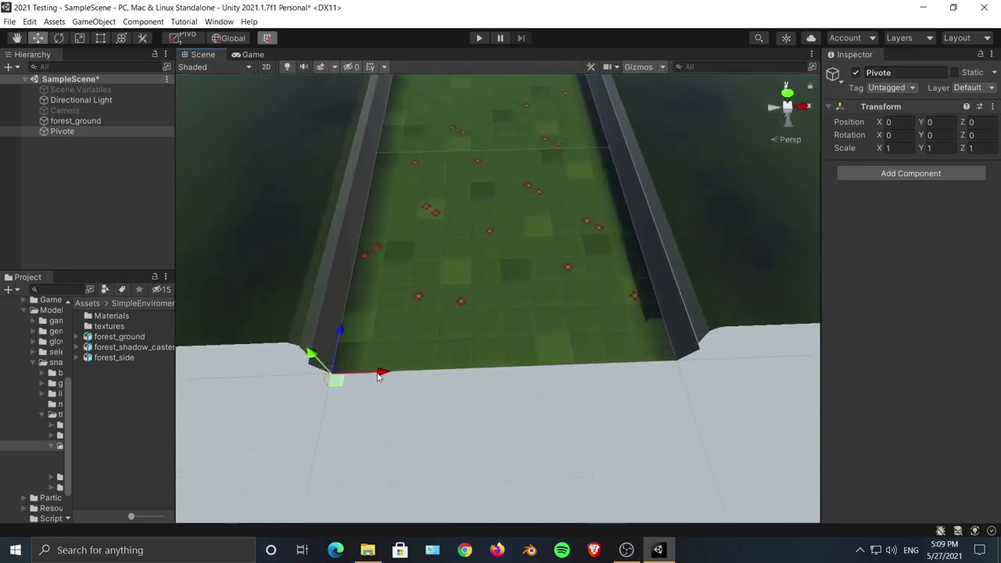
left_click_drag(377, 376, 407, 379)
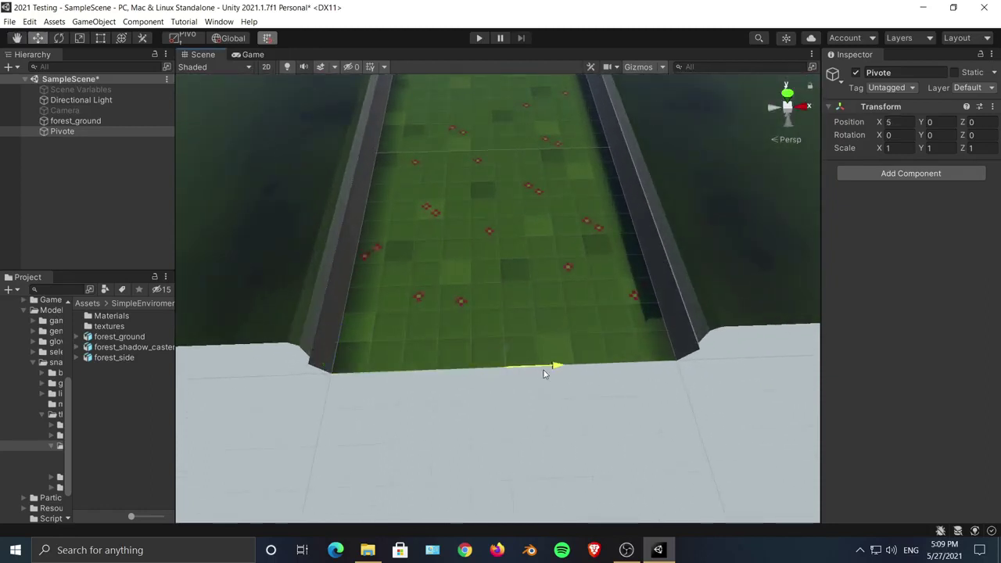
- Make forest_ground a child of Pivote and check the parent's pivot location from different angles
left_click_drag(543, 370, 11, 181, "alt")
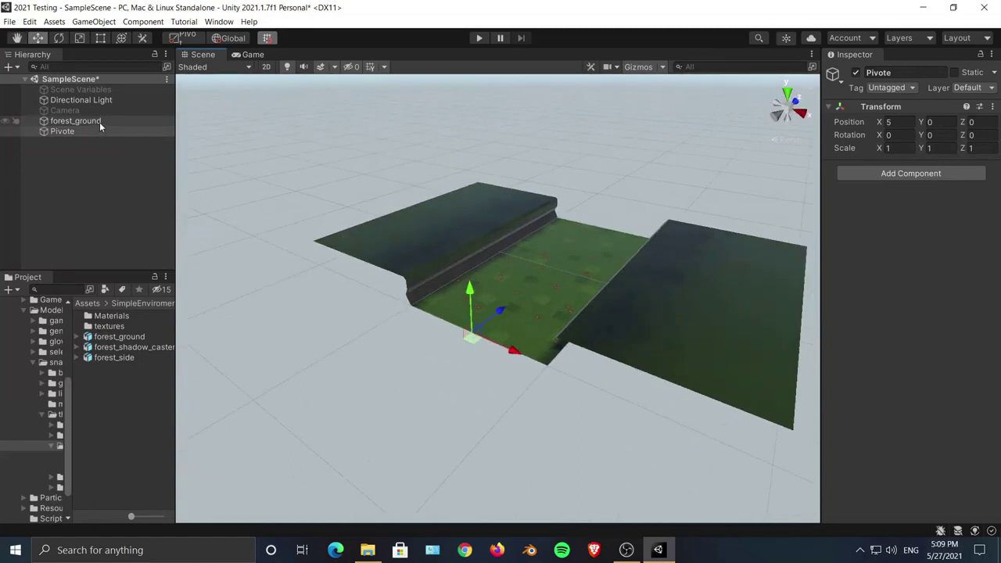
left_click_drag(100, 122, 69, 131)
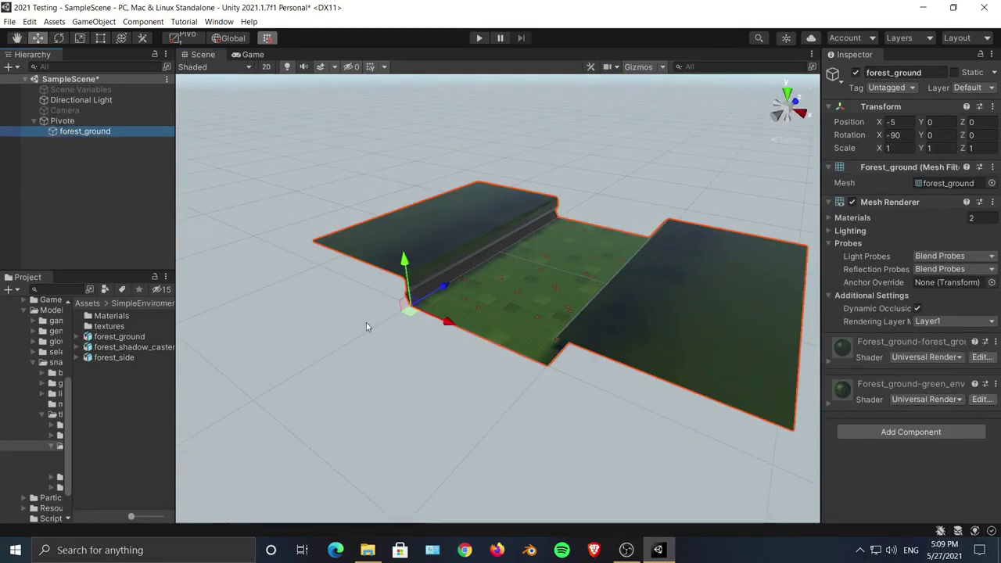
left_click(393, 383)
left_click(70, 120)
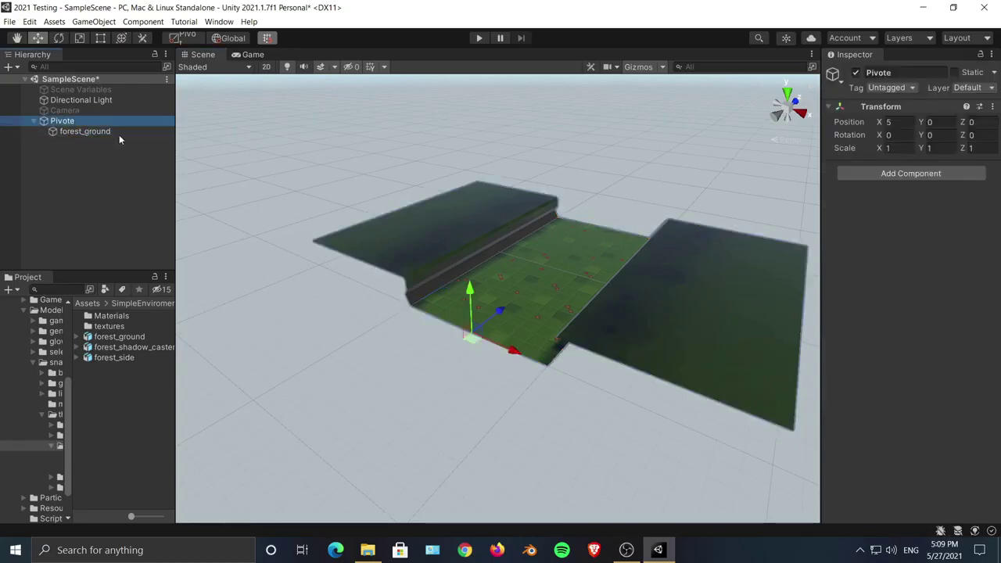
left_click_drag(387, 319, 531, 364, "alt")
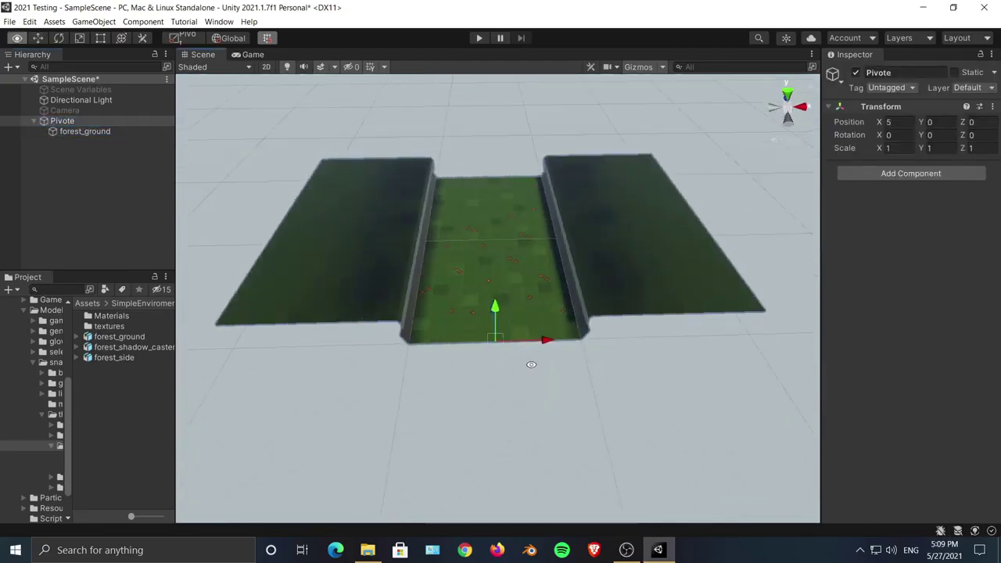
right_click_drag(532, 364, 479, 351, "alt")
left_click_drag(529, 348, 434, 316, "alt")
- Save the Pivote object with its child as a prefab in the Assets > Prefabs folder
left_click(92, 150)
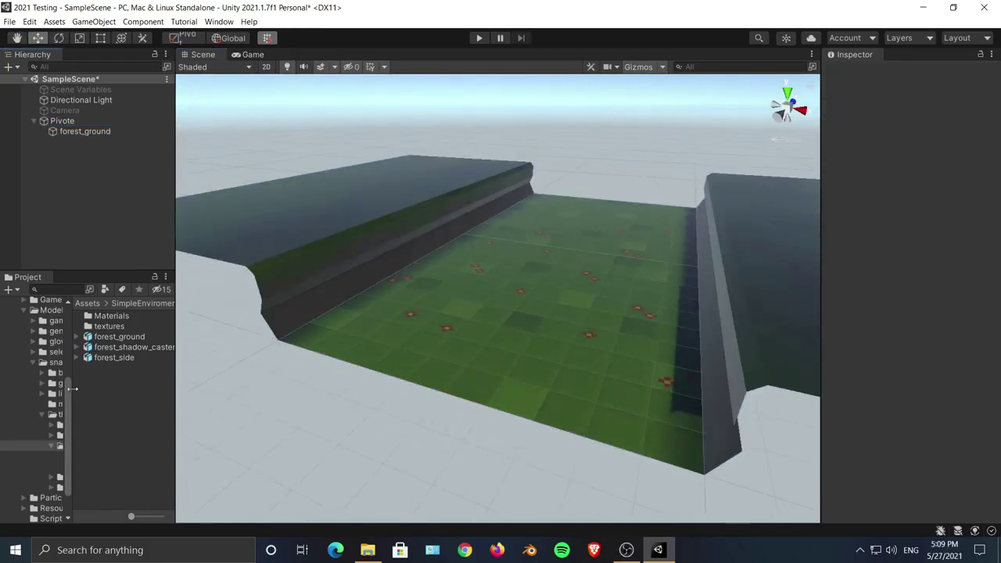
left_click_drag(72, 389, 95, 391)
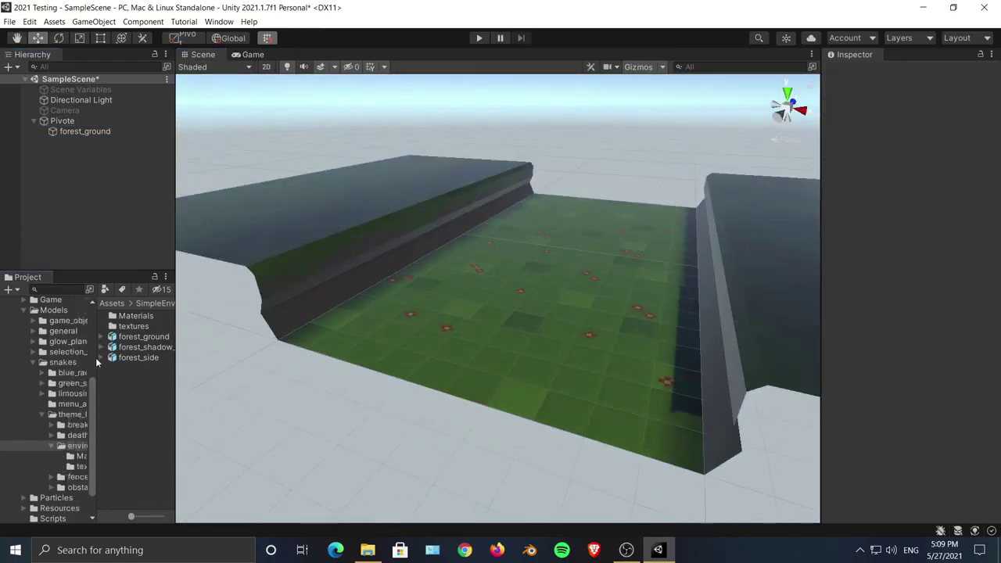
scroll(93, 376, "up", 8)
left_click(39, 354)
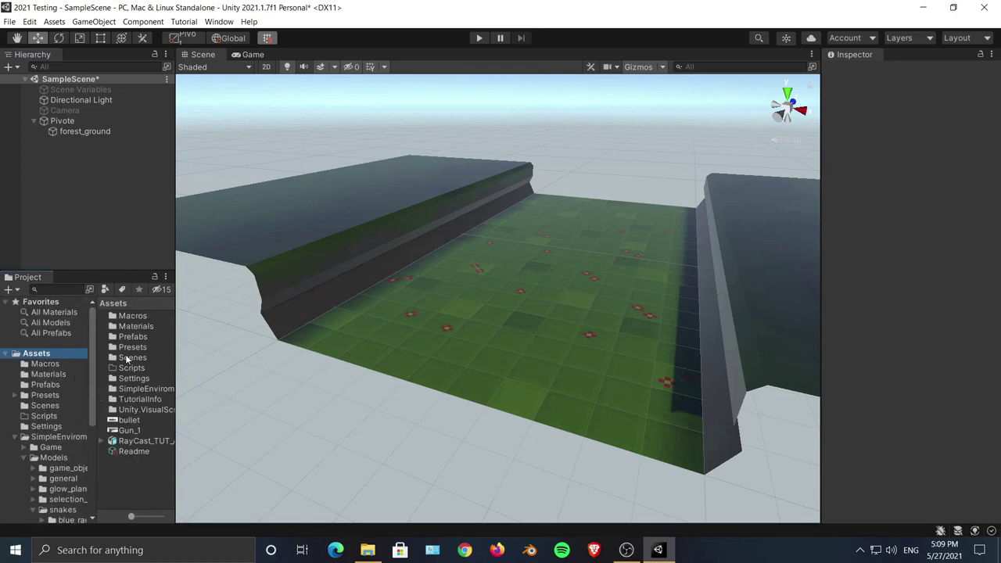
double_click(133, 337)
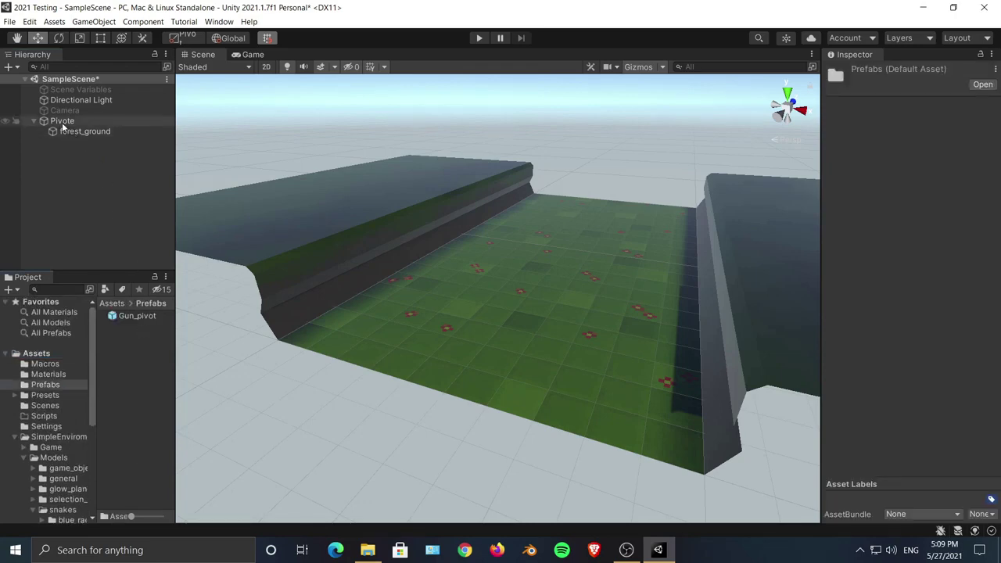
left_click_drag(61, 121, 145, 358)
left_click_drag(421, 321, 303, 393, "alt")
left_click(146, 329)
middle_click_drag(582, 326, 585, 320)
- Try rotating the Pivote object about its front-edge pivot with the Rotate tool, and undo the rotation
left_click(65, 121)
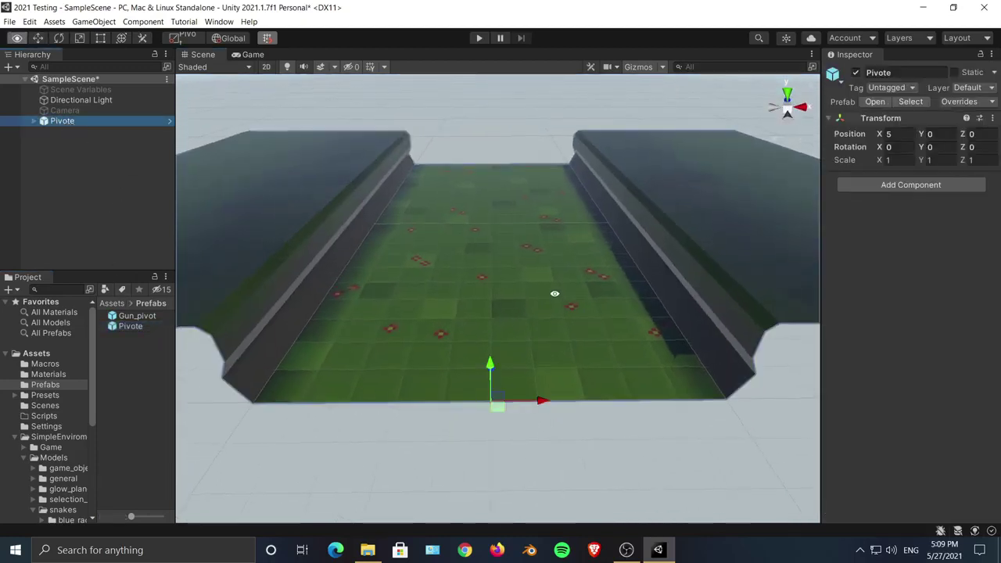
right_click_drag(554, 293, 554, 328, "alt")
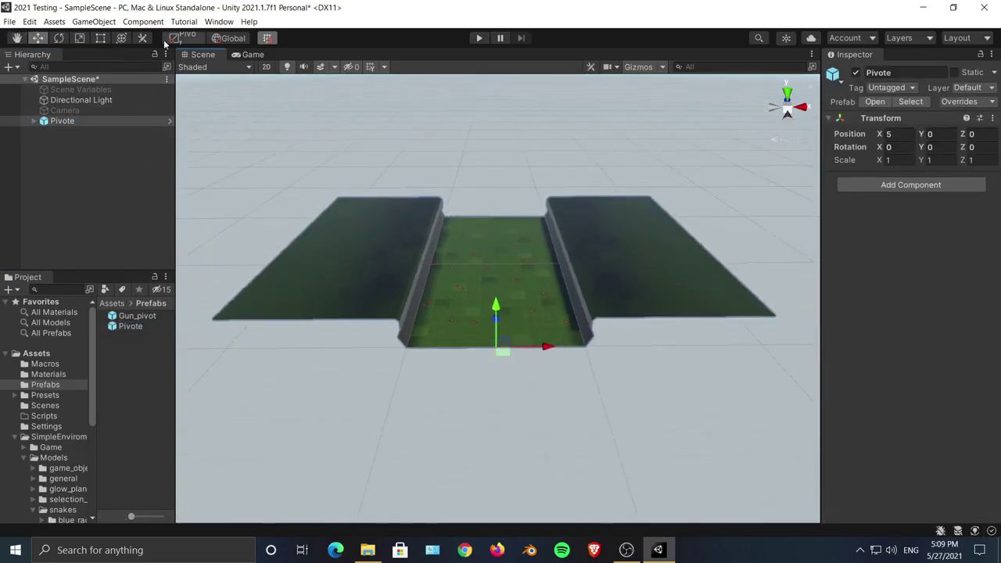
left_click(65, 39)
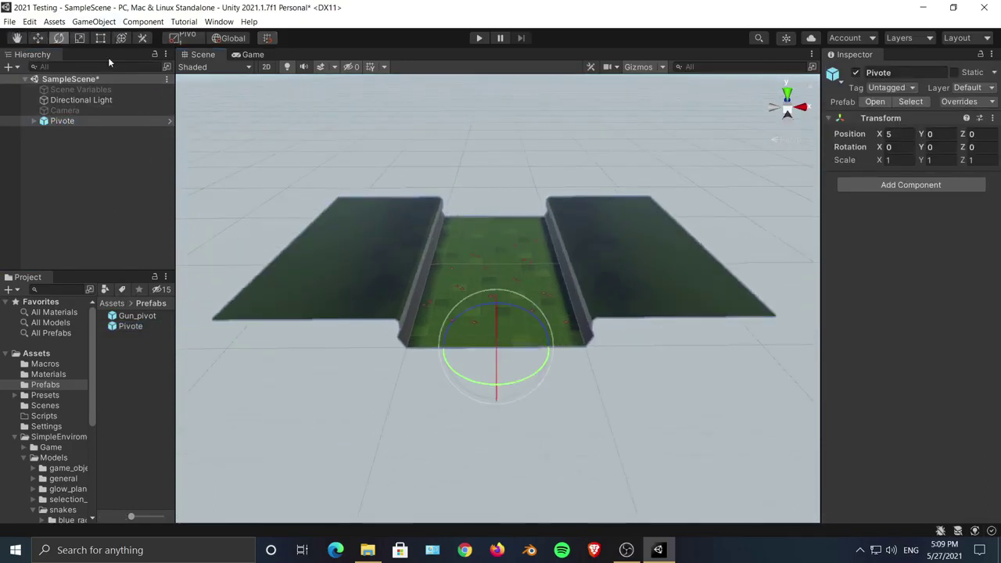
left_click_drag(631, 365, 536, 290, "alt")
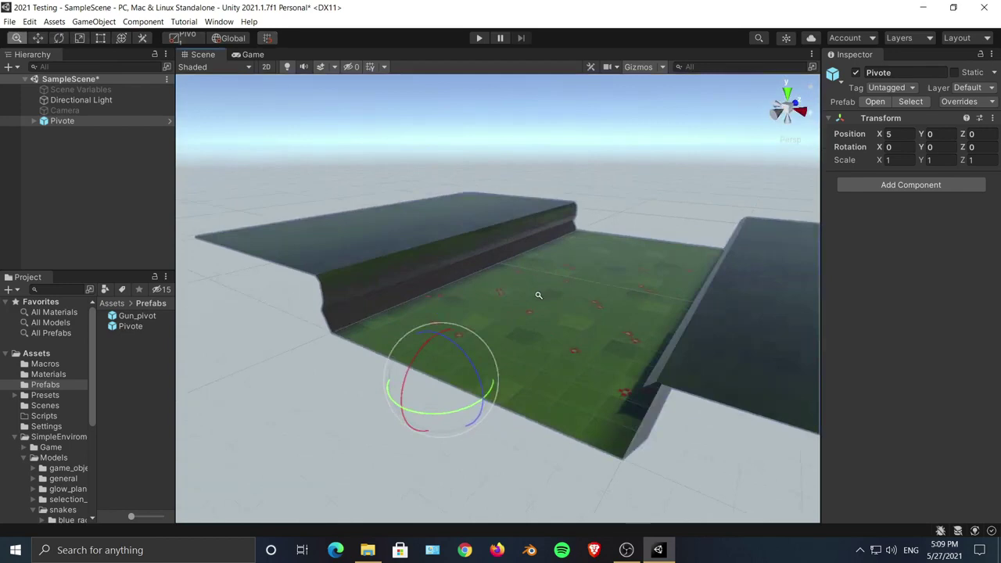
left_click_drag(453, 396, 326, 183)
key("ctrl+z")
- Set the handle position to Center and inspect Pivote's rotate and move gizmos from several angles
left_click(189, 39)
right_click_drag(349, 146, 537, 423, "alt")
left_click_drag(537, 422, 545, 234, "alt")
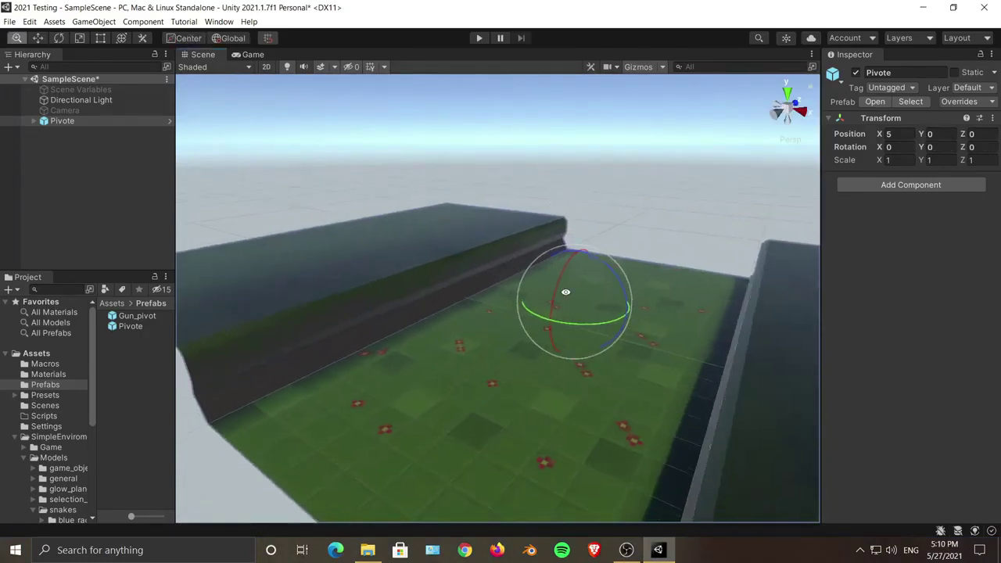
left_click_drag(573, 284, 521, 253, "alt")
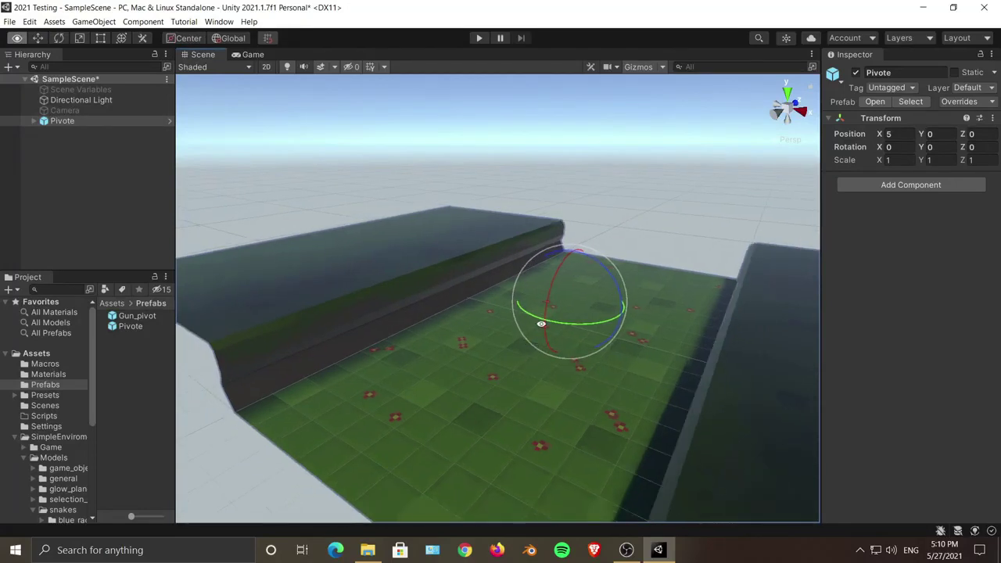
right_click_drag(541, 324, 554, 269, "alt")
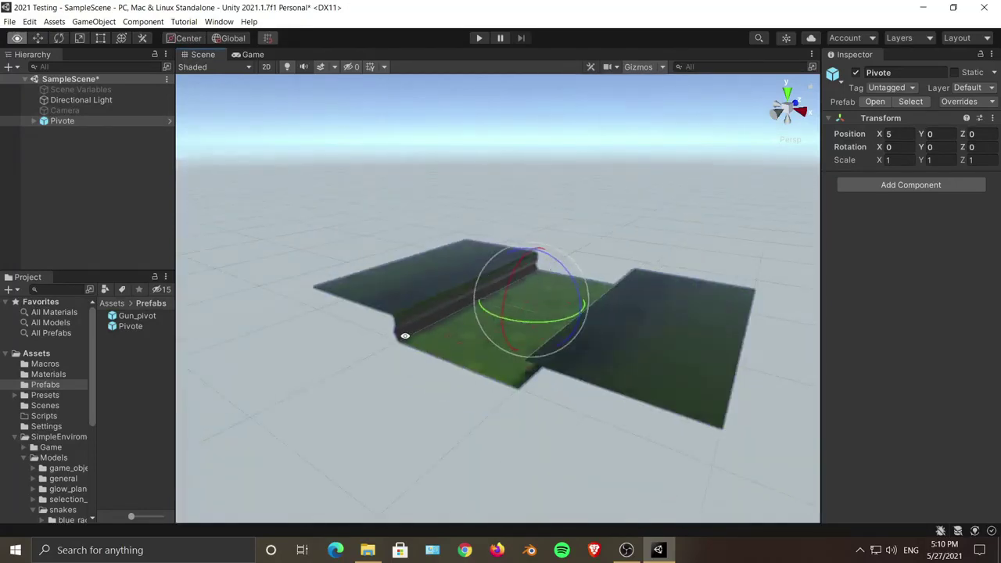
left_click_drag(405, 335, 509, 405, "alt")
left_click(37, 37)
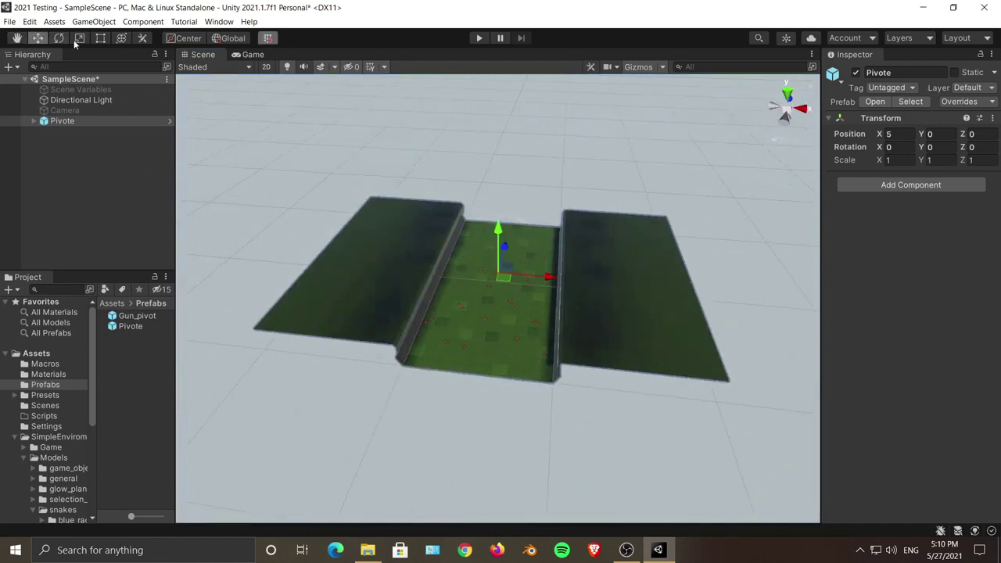
- Expand Pivote to show its forest_ground child and examine the parent's centred handle in the scene
left_click(895, 134)
left_click(34, 121)
left_click(65, 124)
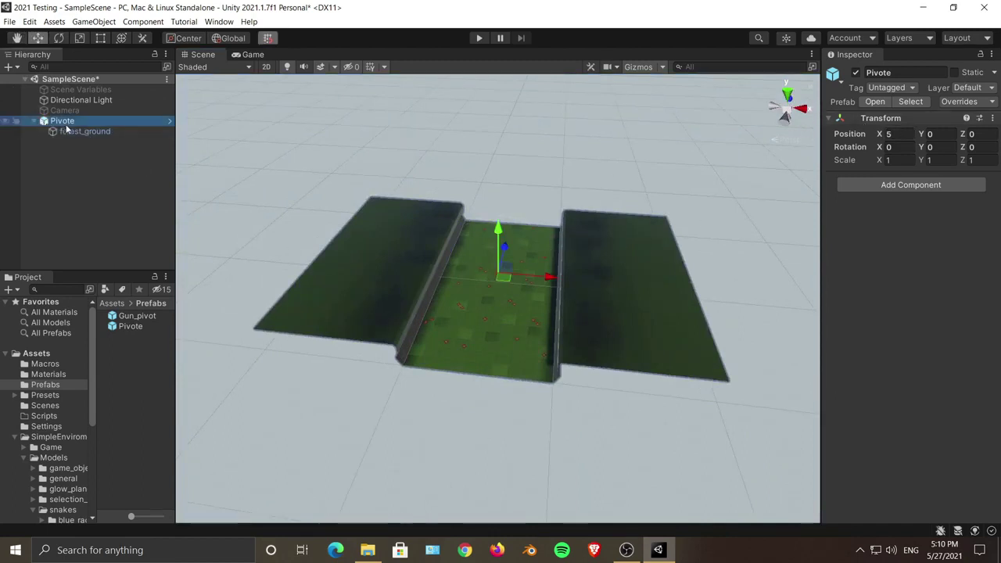
left_click(60, 139)
left_click(63, 122)
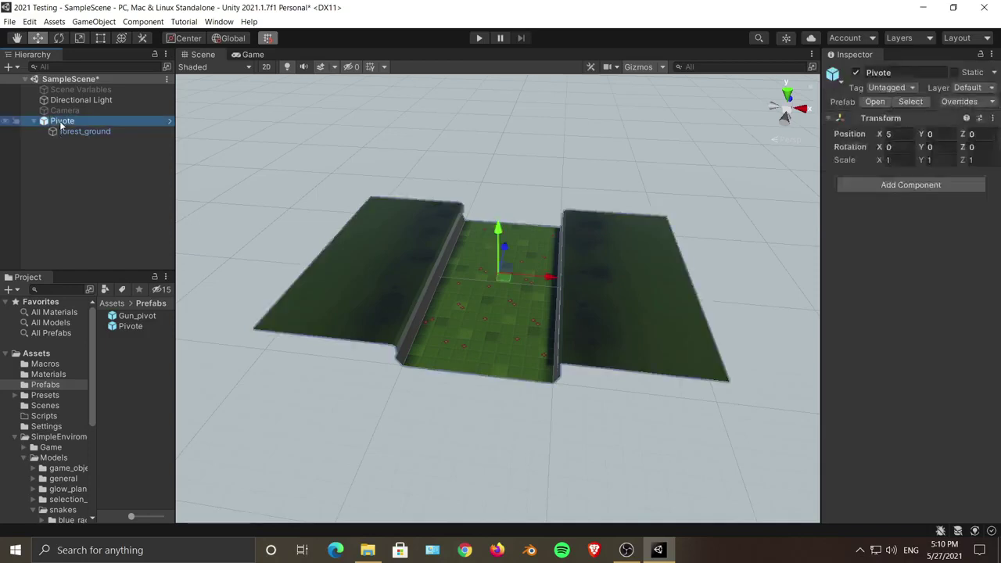
left_click_drag(500, 335, 383, 277, "alt")
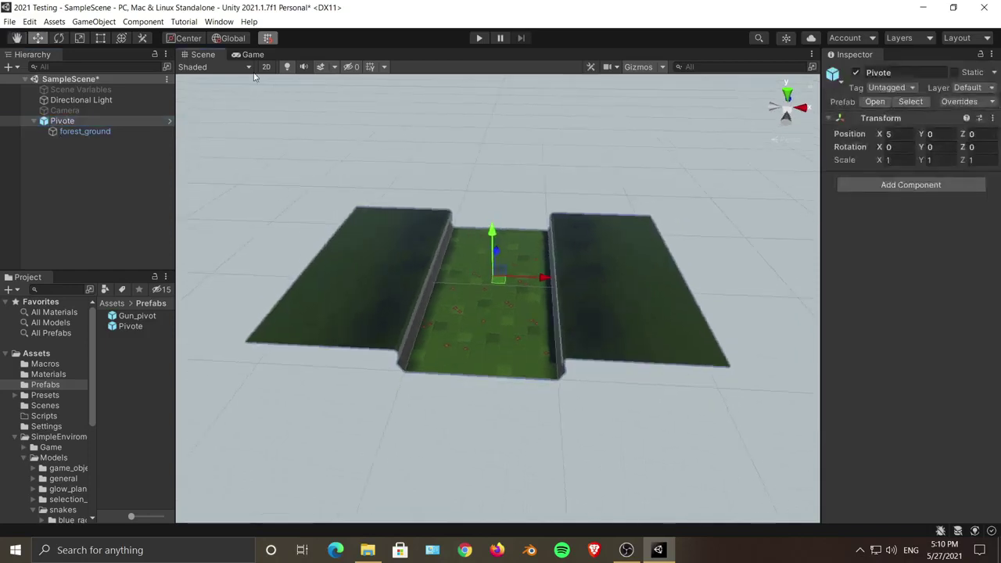
- Switch the handle position back to Pivot and inspect the move gizmo at the middle of the ground's front edge
left_click(202, 38)
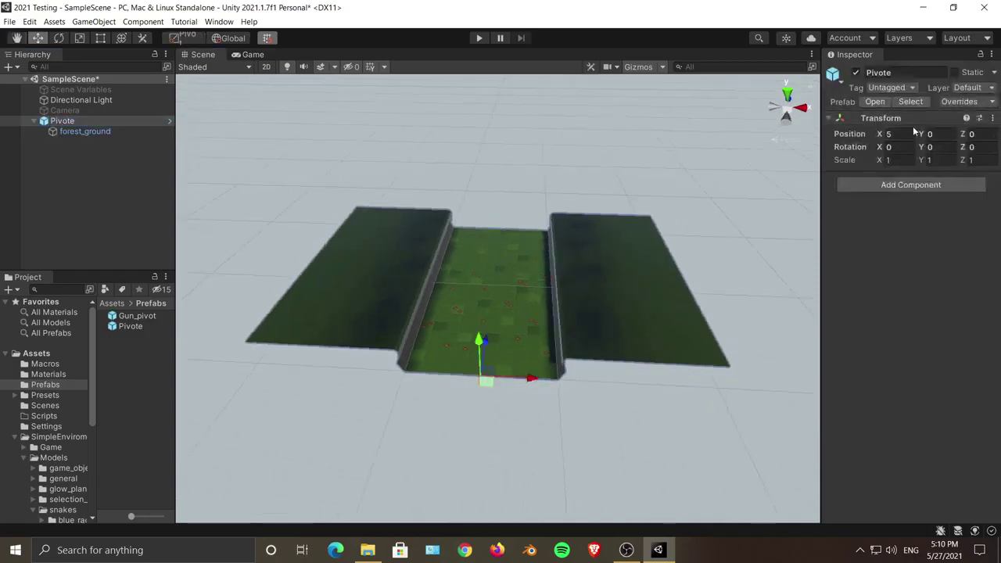
right_click_drag(514, 378, 533, 387, "alt")
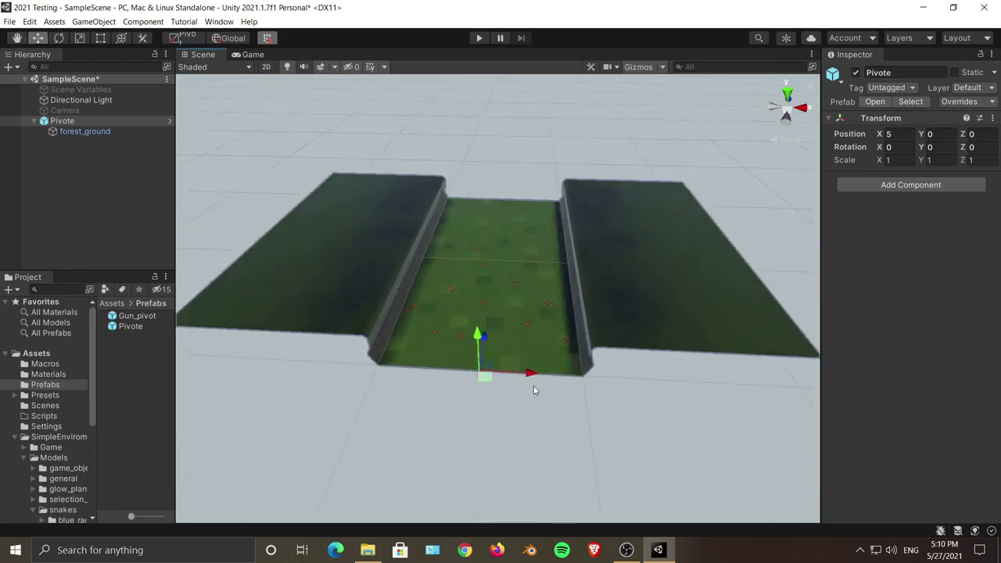
mouse_move(530, 374)
left_mouse_down()
mouse_move(575, 377)
mouse_move(329, 366)
mouse_move(614, 377)
mouse_move(311, 368)
mouse_move(556, 396)
mouse_move(526, 389)
left_mouse_up()
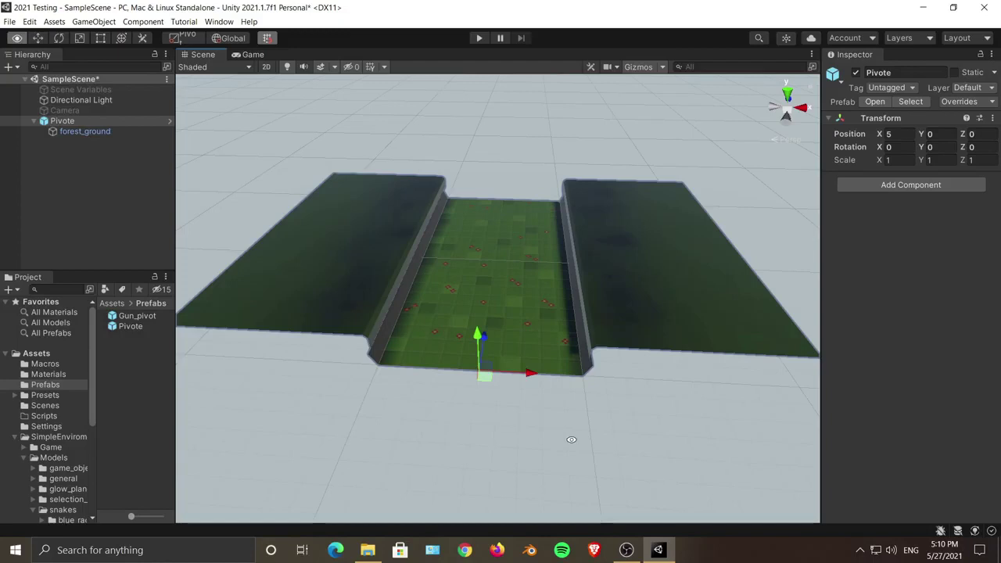
left_click_drag(571, 439, 543, 389, "alt")
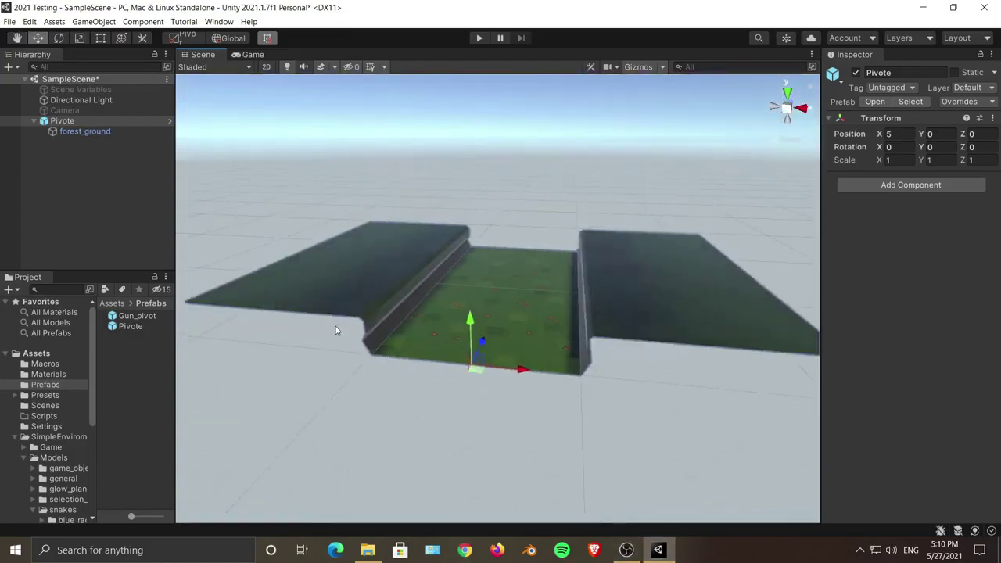
- Collapse the Pivote object and delete it from the scene
left_click(34, 121)
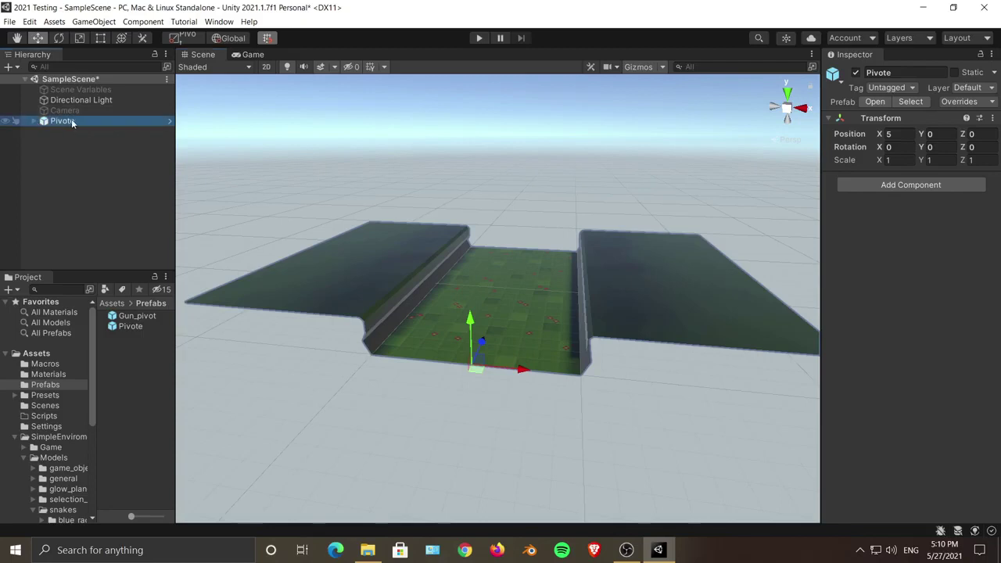
left_click_drag(552, 326, 484, 363, "alt")
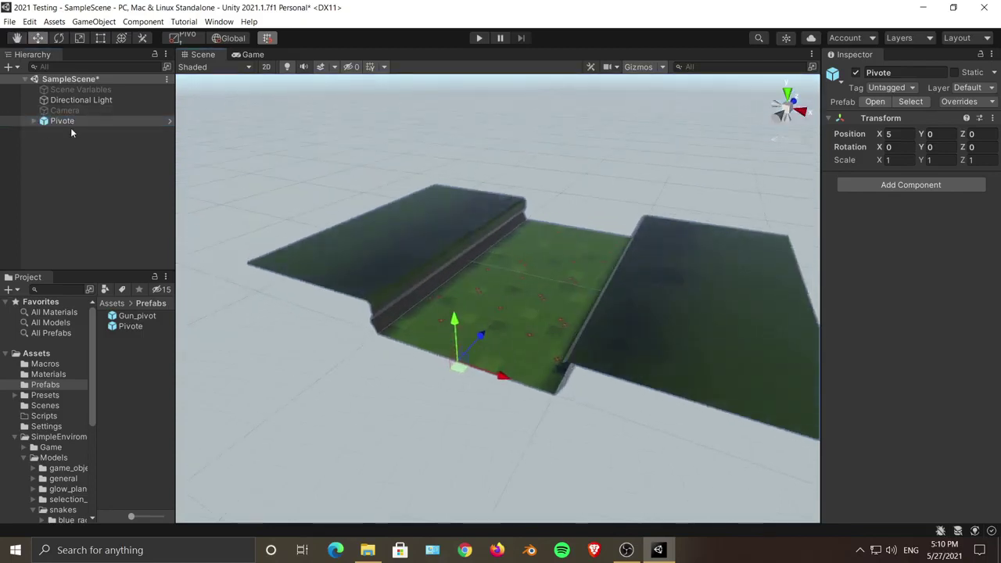
key("Delete")
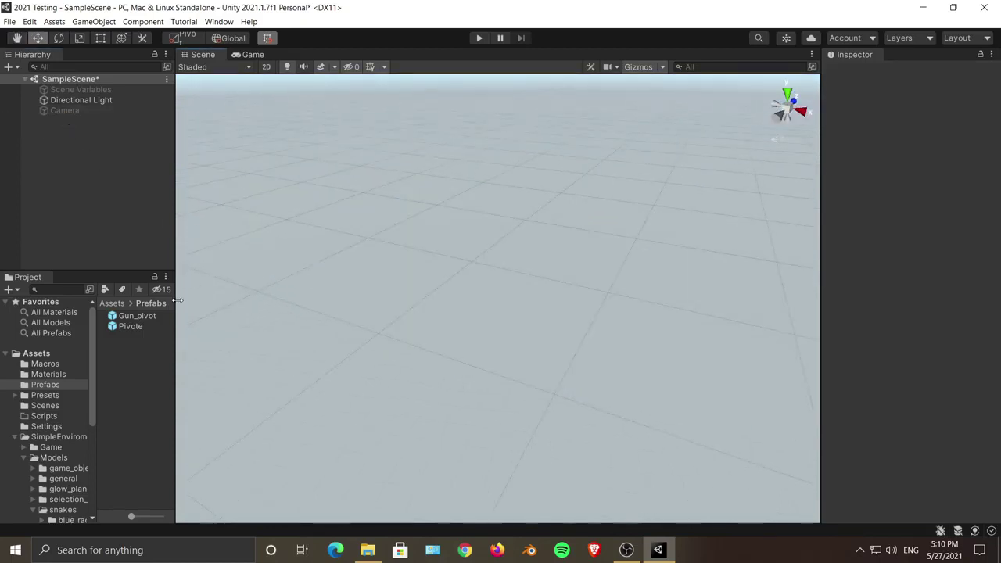
- Delete the Gun_pivot prefab from the Prefabs folder
left_click(149, 319)
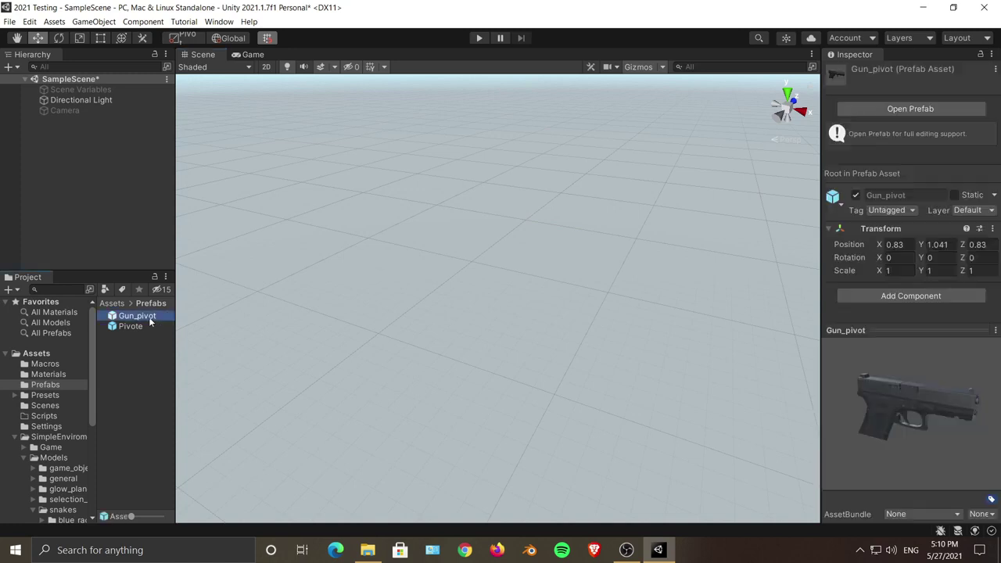
key("Delete")
left_click(532, 298)
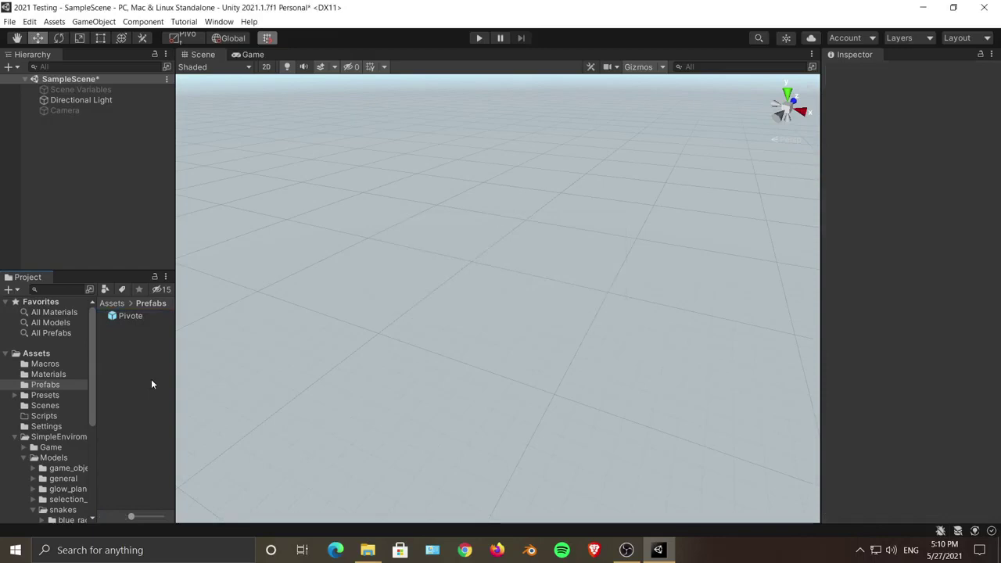
- Collapse the SimpleEnviroment folder and show the root Assets folder in a wider file list with RayCast_TUT_ASSETS selected
left_click_drag(92, 404, 92, 422)
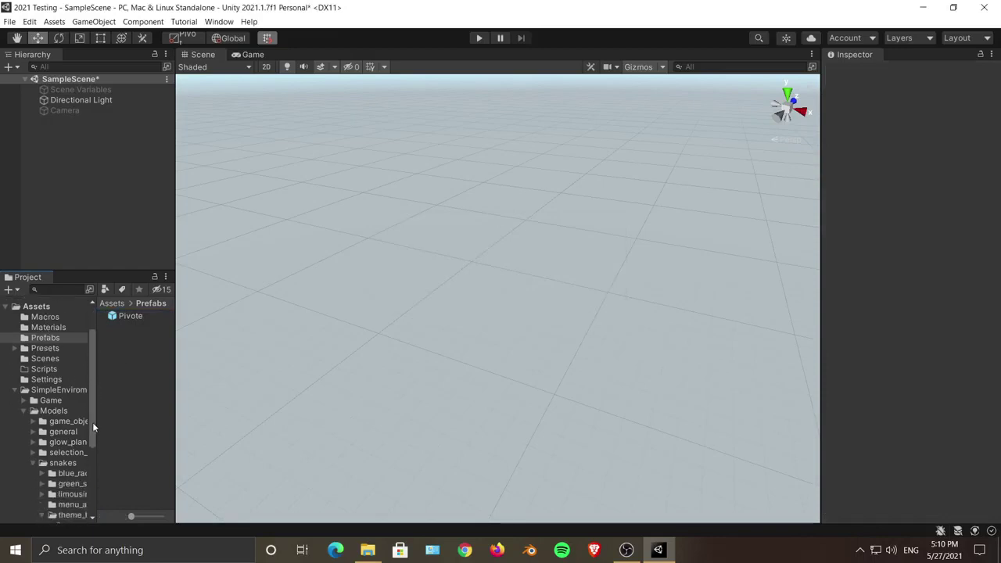
left_click(16, 391)
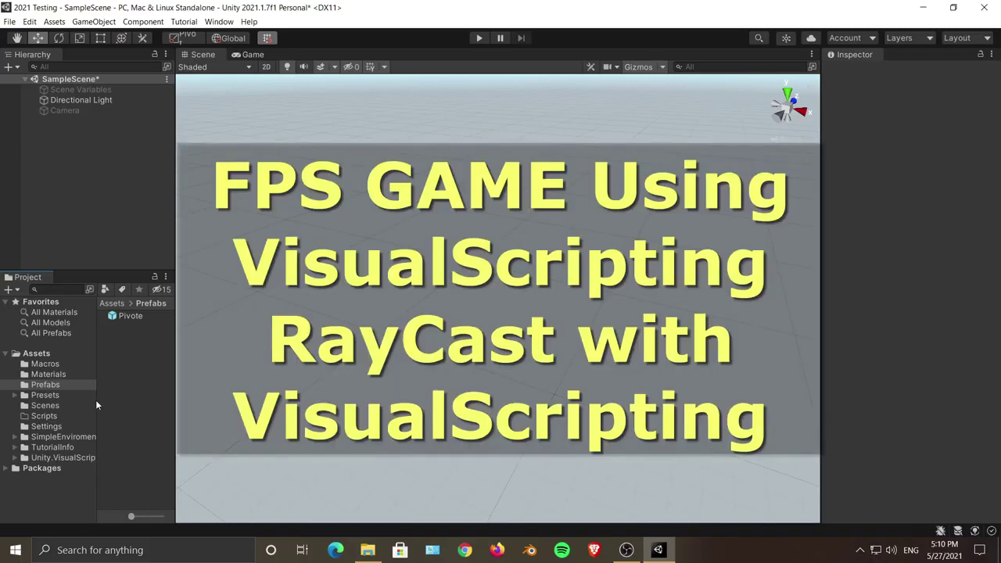
left_click_drag(96, 404, 85, 403)
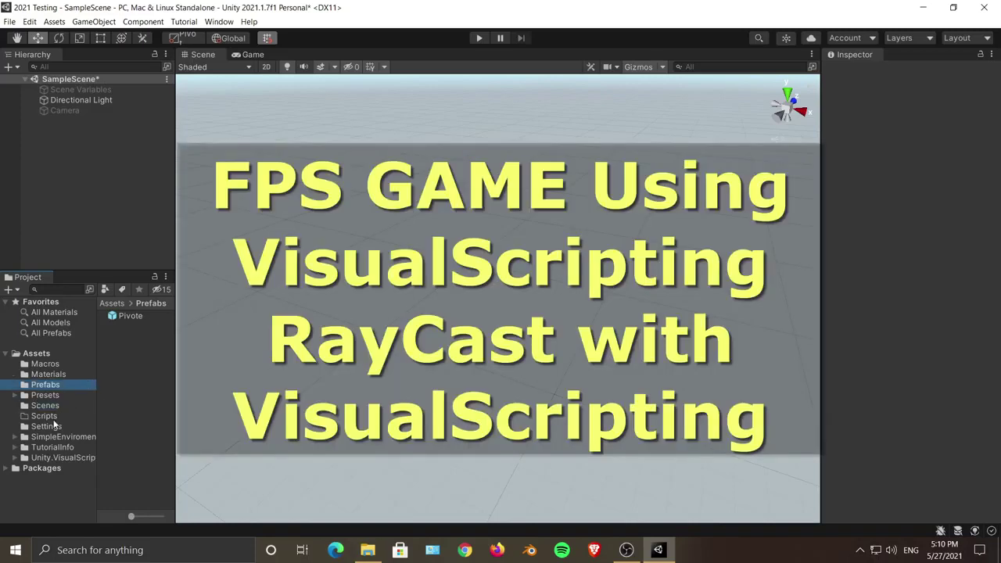
left_click(36, 354)
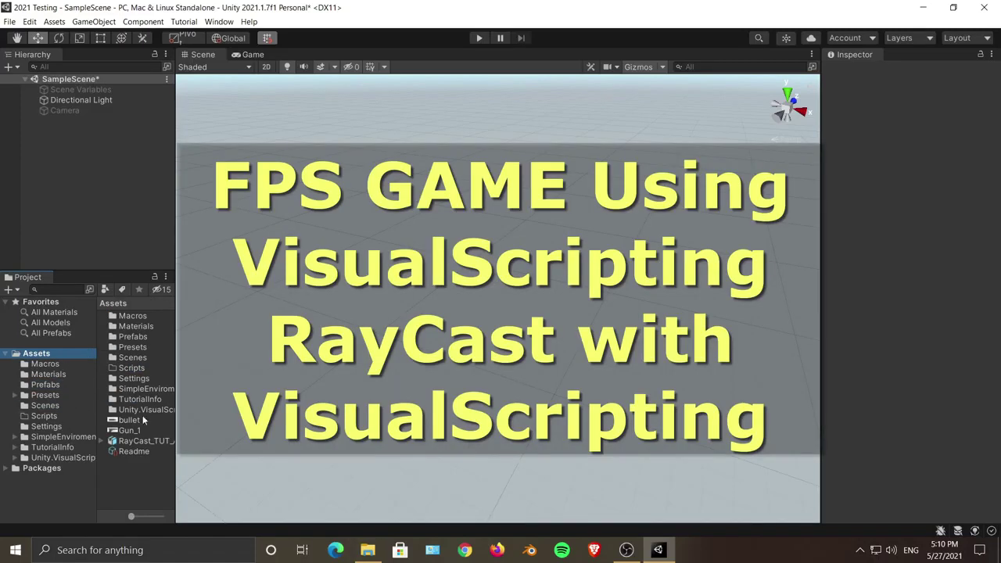
left_click_drag(172, 450, 252, 448)
left_click(202, 443)
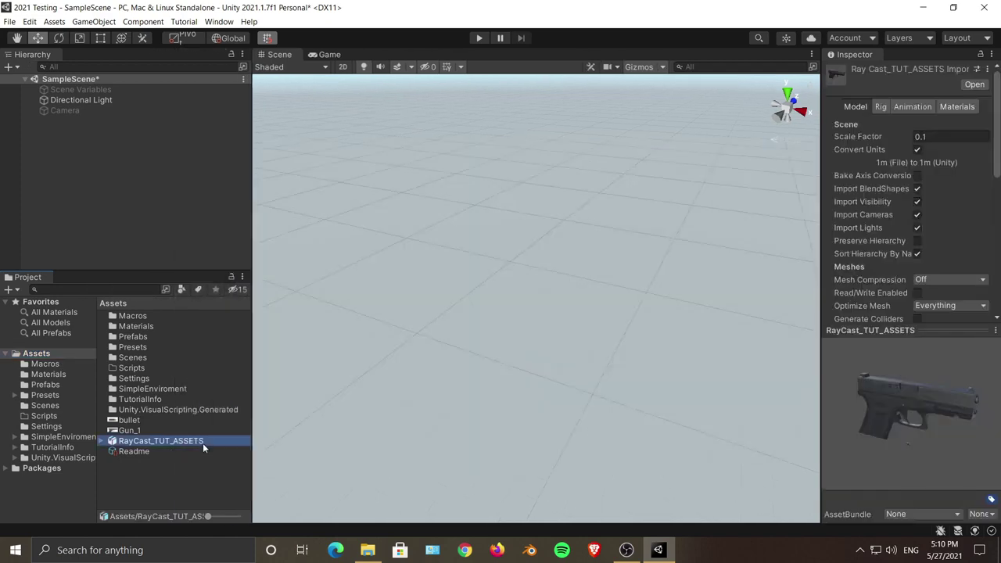
- Add the RayCast_TUT_ASSETS model to the scene hierarchy and frame it in the Scene view
right_click_drag(441, 386, 518, 342)
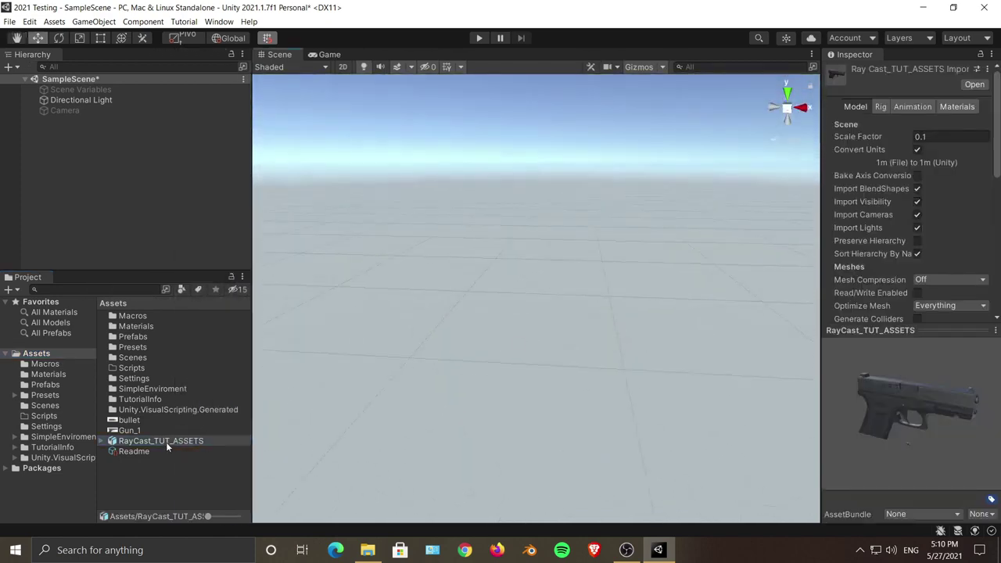
left_click_drag(212, 205, 208, 185)
right_click_drag(476, 324, 580, 376)
middle_click_drag(580, 375, 547, 292)
scroll(536, 294, "up", 5)
key("f")
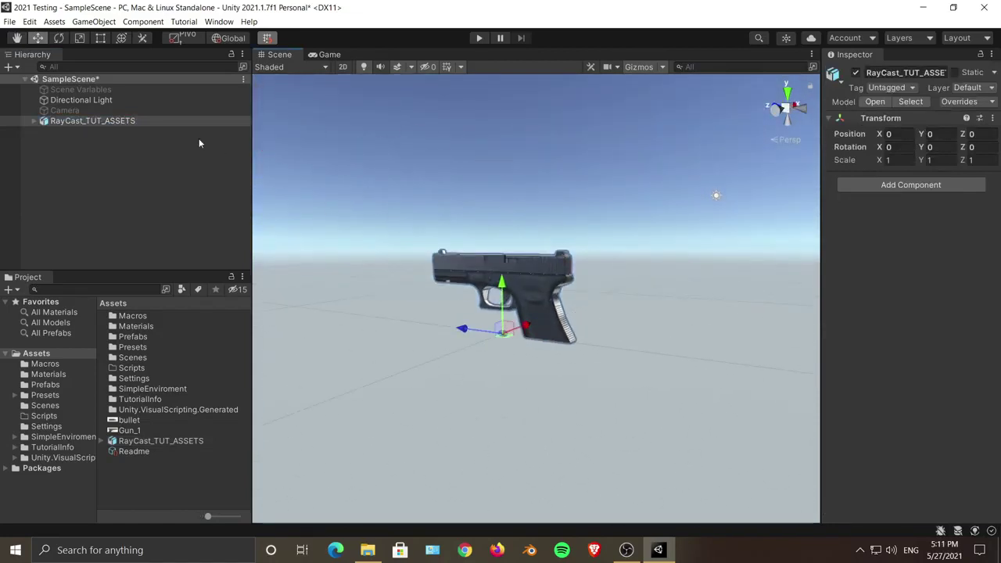
- Focus on the RayCast_TUT_ASSETS object and examine where its pivot lies relative to the gun
left_click(131, 115)
double_click(132, 114)
double_click(130, 120)
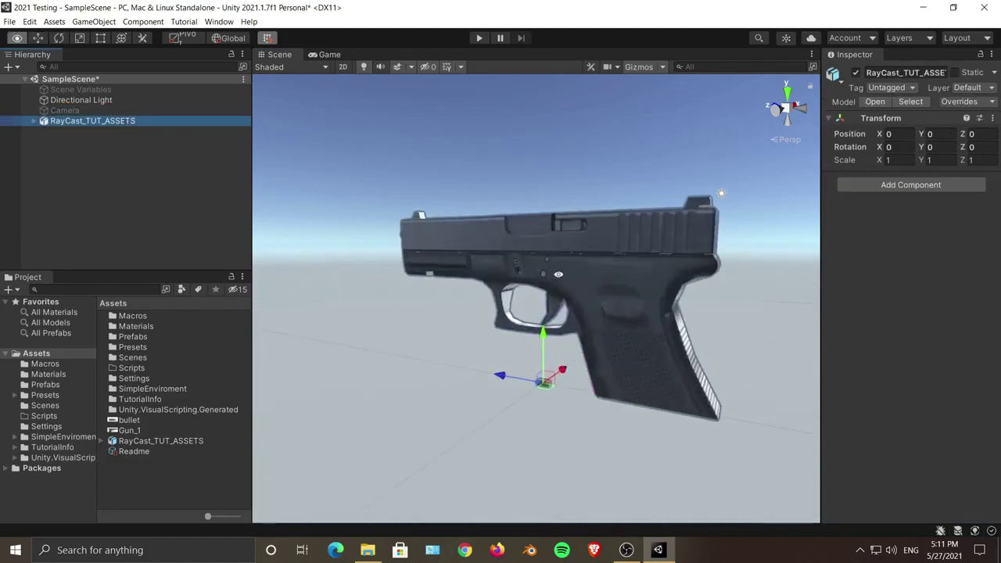
left_click_drag(558, 274, 695, 309, "alt")
right_click_drag(696, 309, 538, 414)
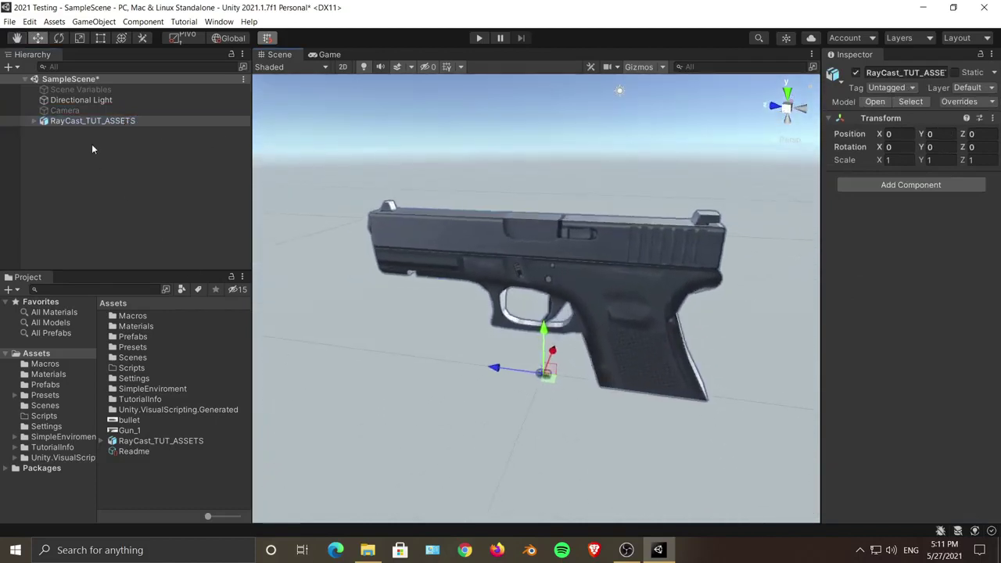
- Expand RayCast_TUT_ASSETS to show its Bullet and Gun children and unpack the prefab completely
left_click(33, 122)
middle_click_drag(636, 305, 563, 286)
left_click(83, 151)
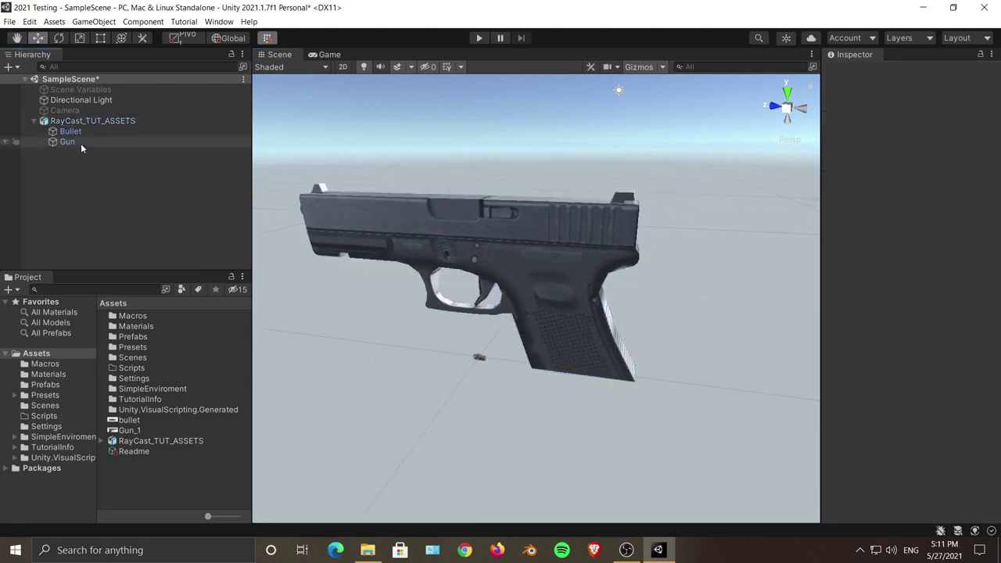
left_click(94, 121)
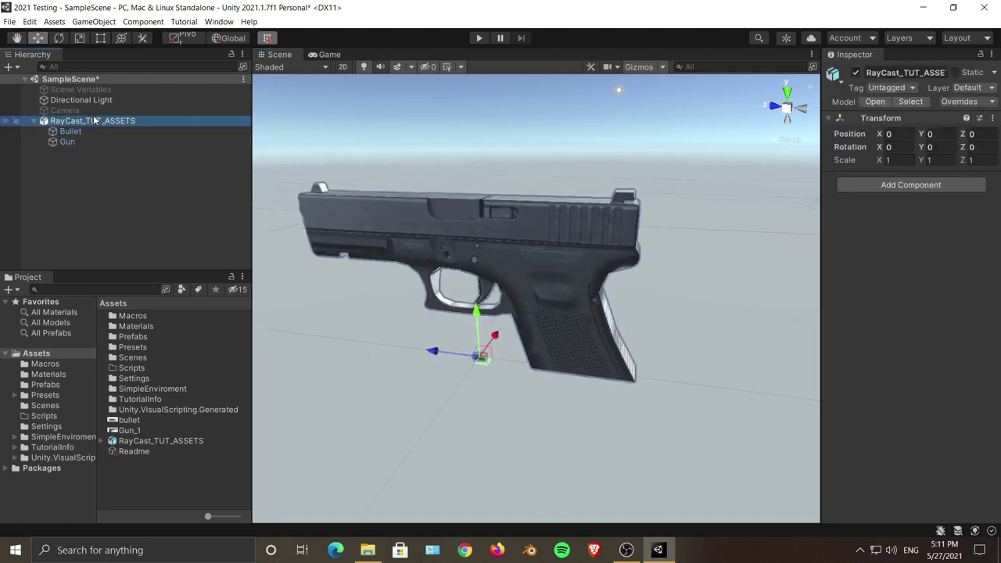
right_click(93, 121)
mouse_move(179, 251)
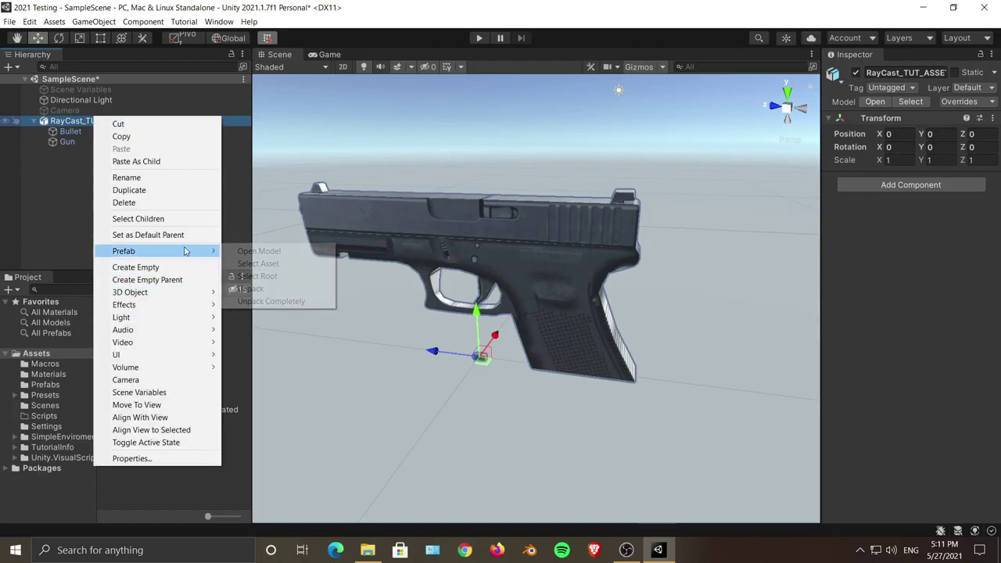
left_click(297, 299)
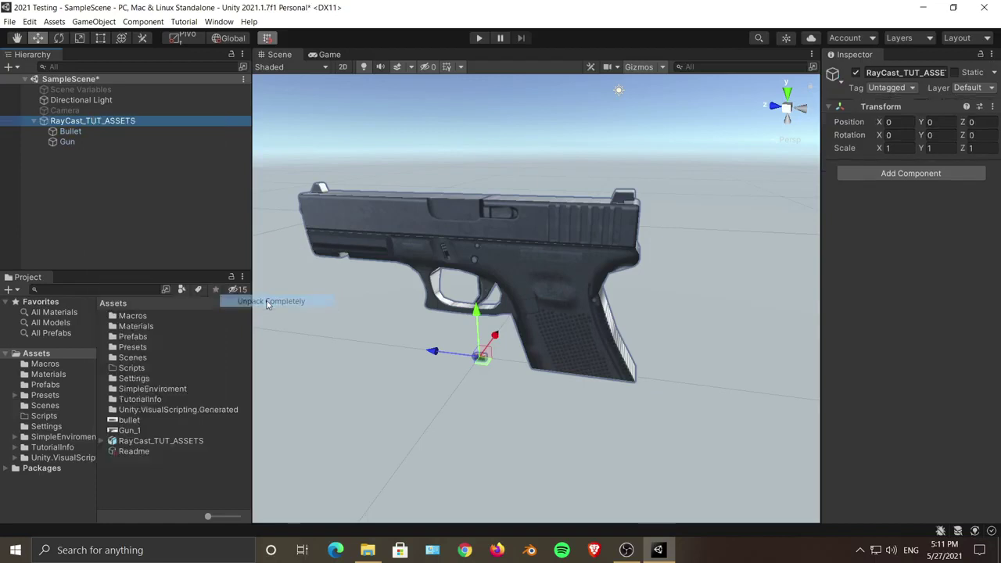
- Move Bullet and Gun together out of RayCast_TUT_ASSETS to the root level of the scene
left_click(79, 132)
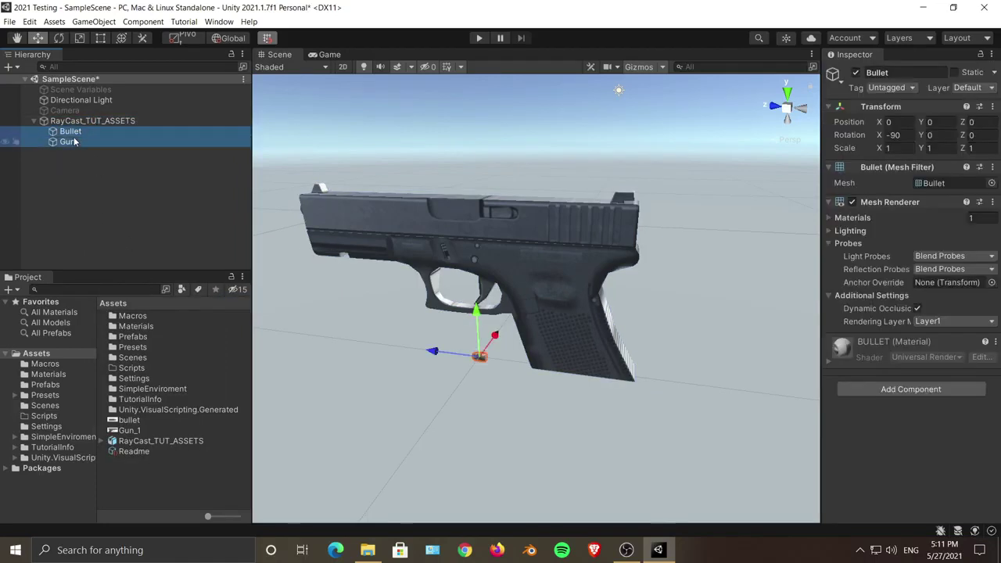
key("shift+Down")
left_click_drag(100, 199, 102, 199)
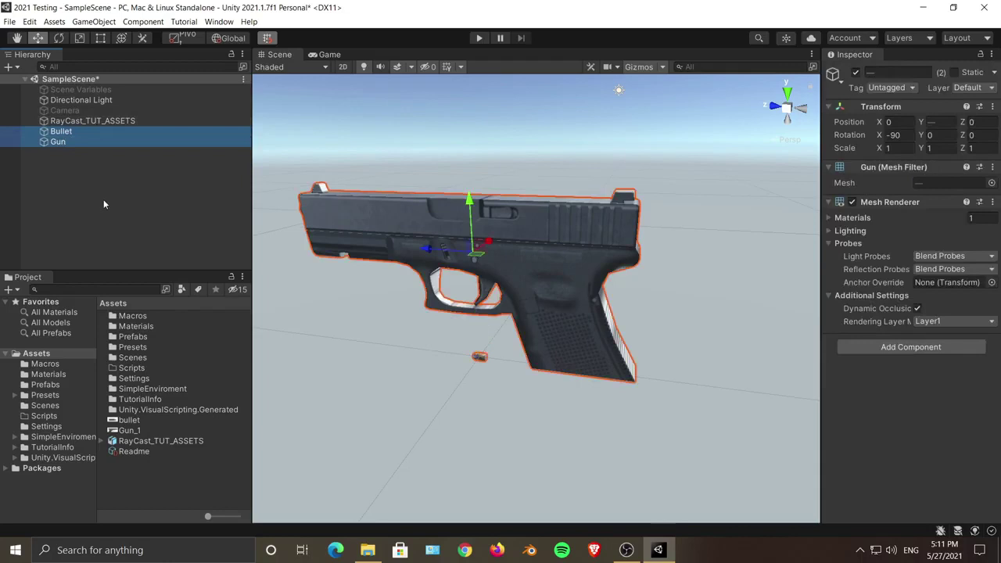
- Delete the empty RayCast_TUT_ASSETS parent and the Bullet object from the scene, keeping only Gun
left_click(121, 120)
key("Delete")
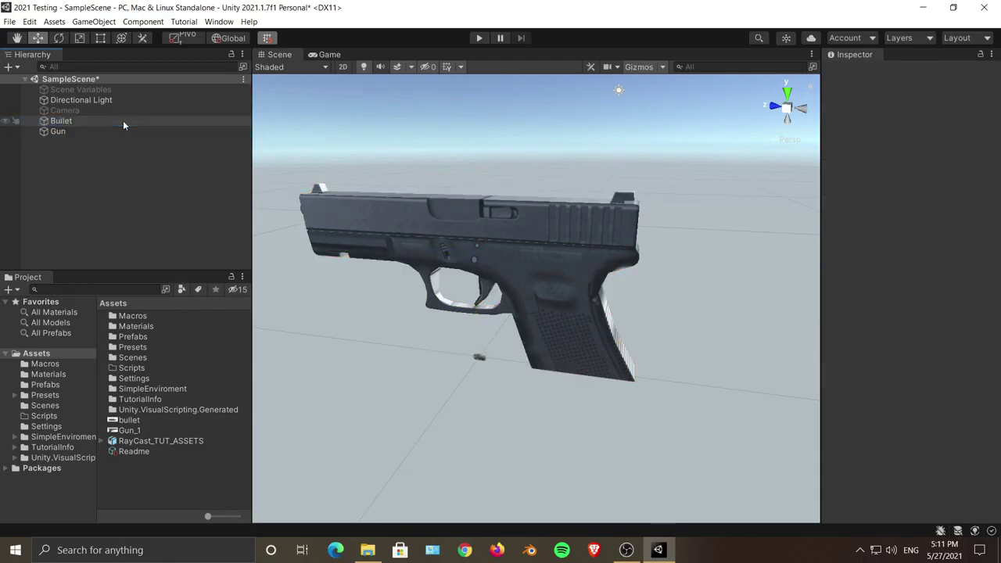
left_click(75, 120)
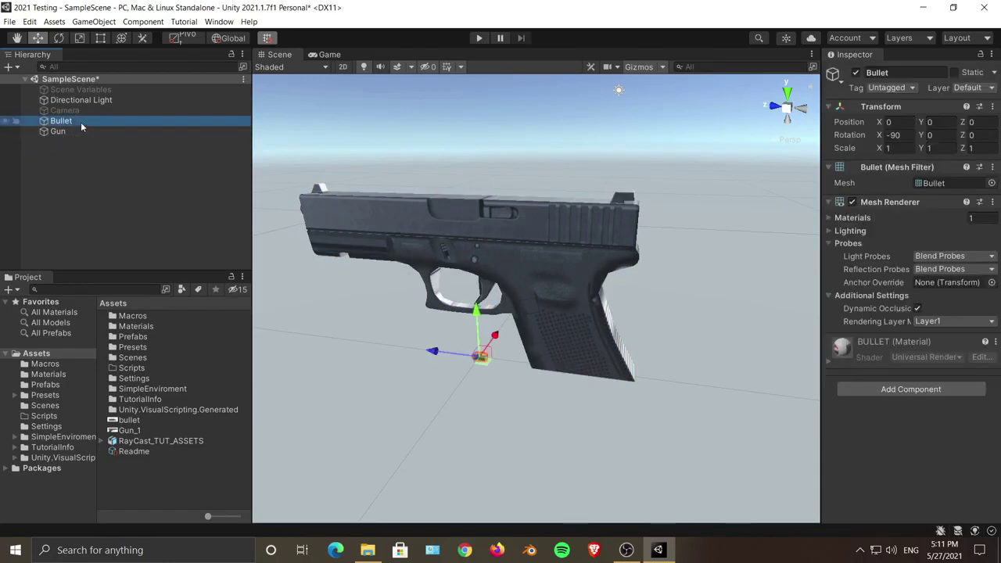
key("Delete")
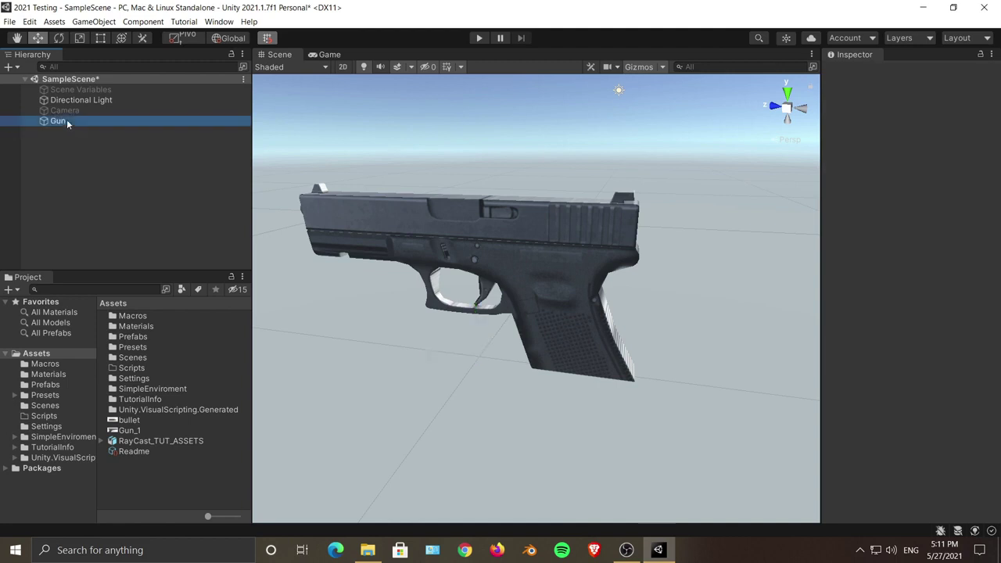
- Select Gun and compare where its move handle sits in Pivot and Center modes
left_click(66, 121)
left_click_drag(547, 312, 426, 171, "alt")
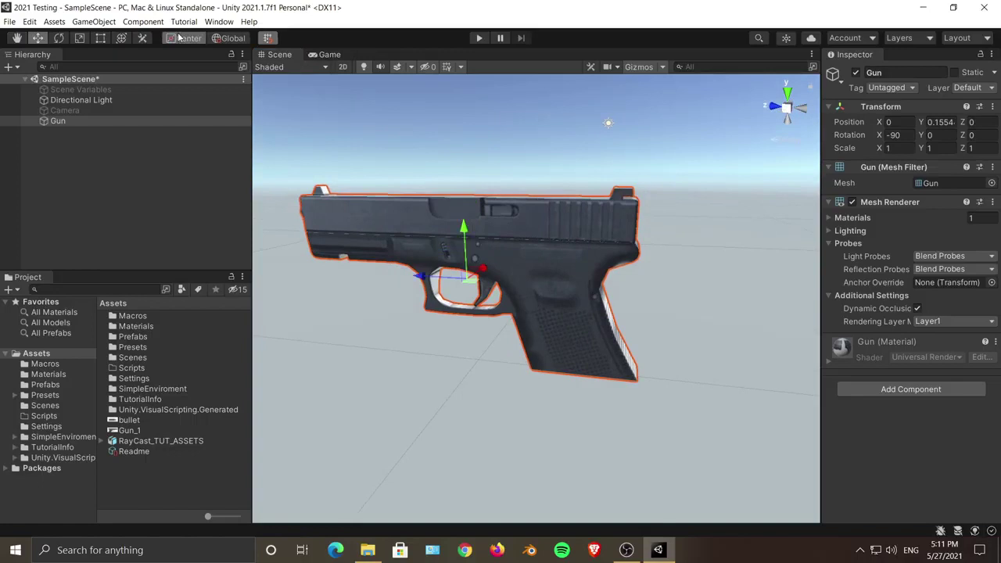
left_click_drag(501, 176, 479, 174, "alt")
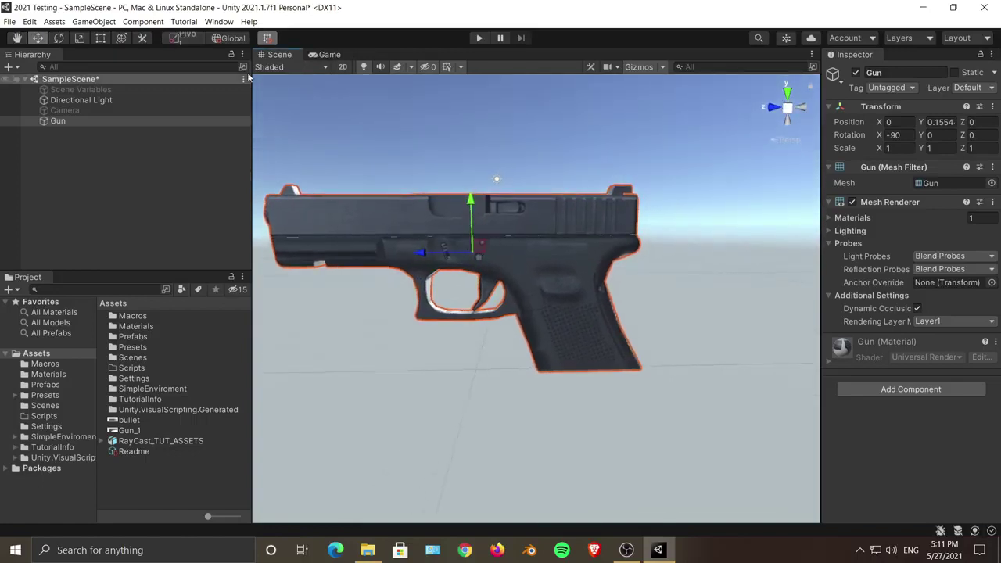
key("z")
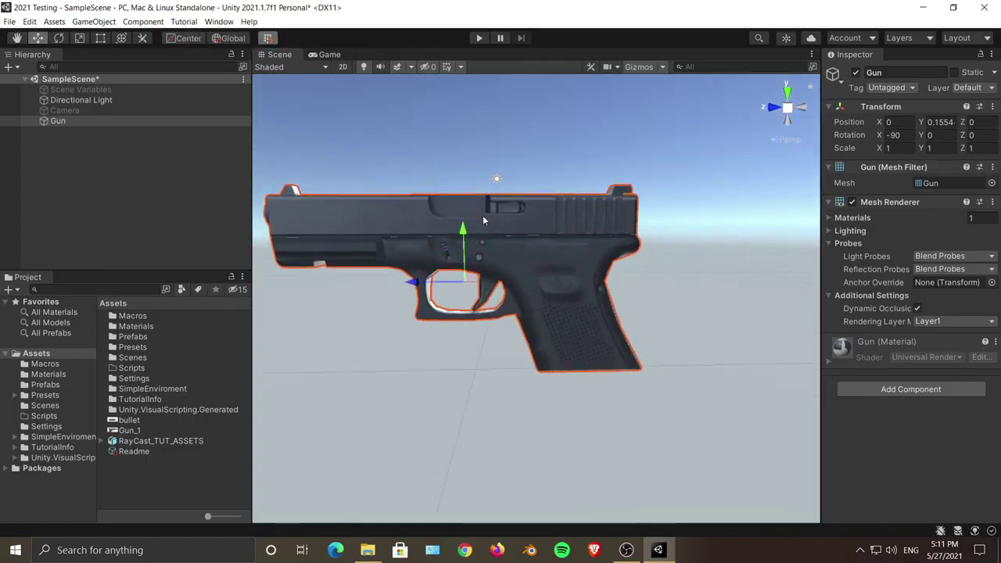
left_click_drag(513, 251, 404, 352, "alt")
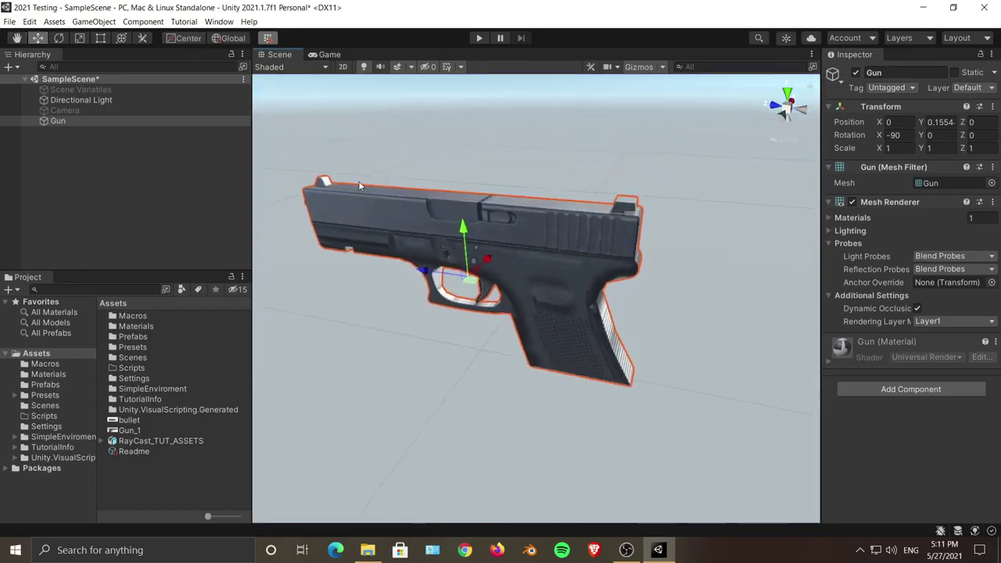
left_click(184, 39)
left_click_drag(461, 266, 469, 244, "alt")
- Create an empty GameObject at the scene's root level and reset its Transform to the origin
left_click(82, 196)
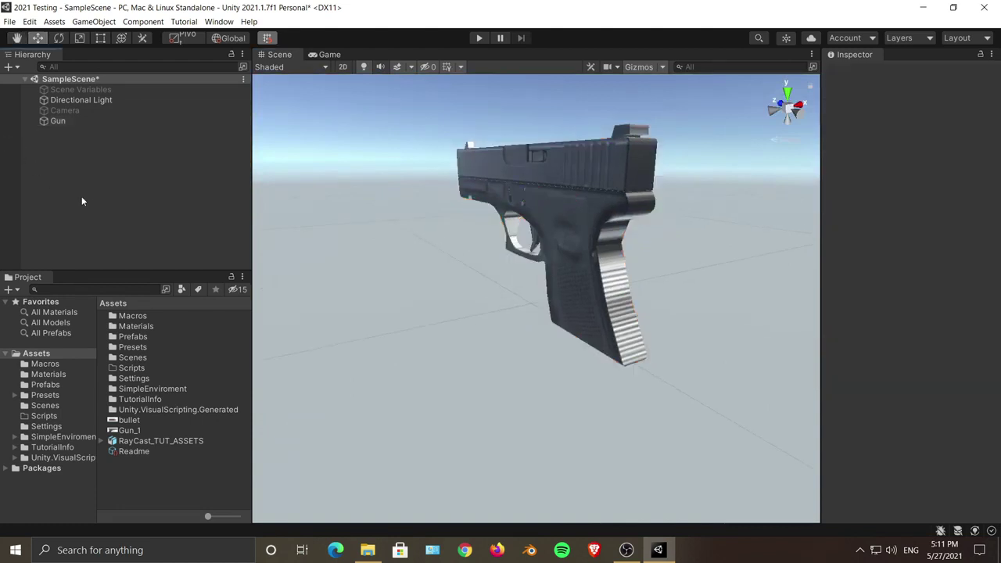
right_click(84, 196)
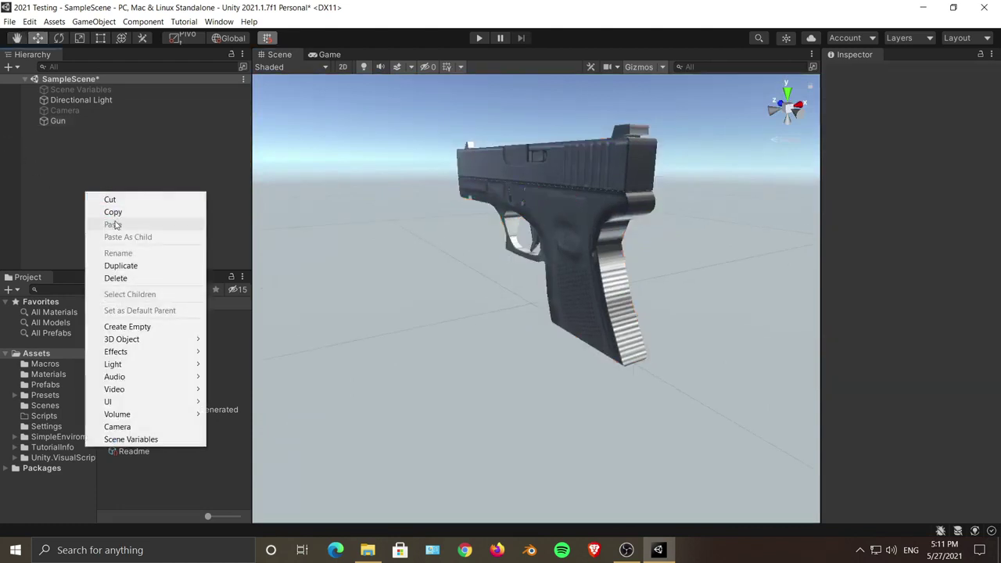
left_click(158, 329)
left_click_drag(452, 282, 187, 268, "alt")
right_click(919, 113)
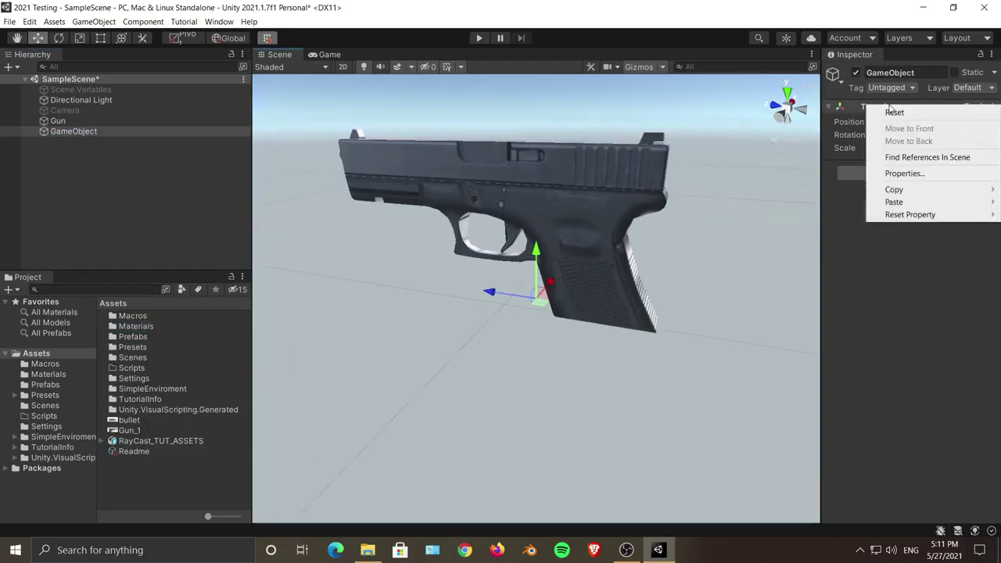
left_click(895, 108)
left_click_drag(690, 262, 363, 254, "alt")
left_click(381, 259)
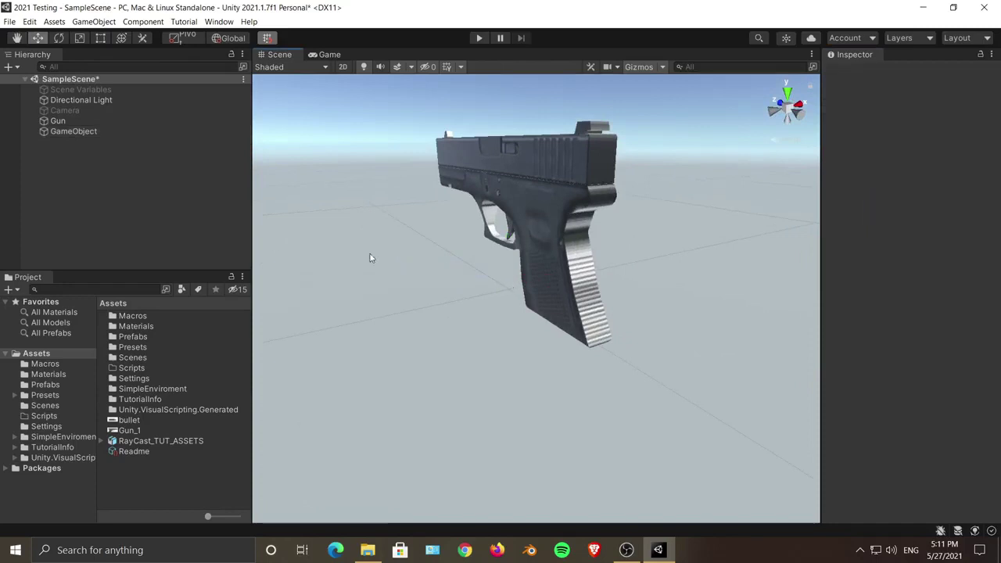
- Try to move the empty GameObject along the Z axis toward the back of the grip with grid snapping on
left_click(67, 132)
left_click_drag(404, 237, 452, 275, "alt")
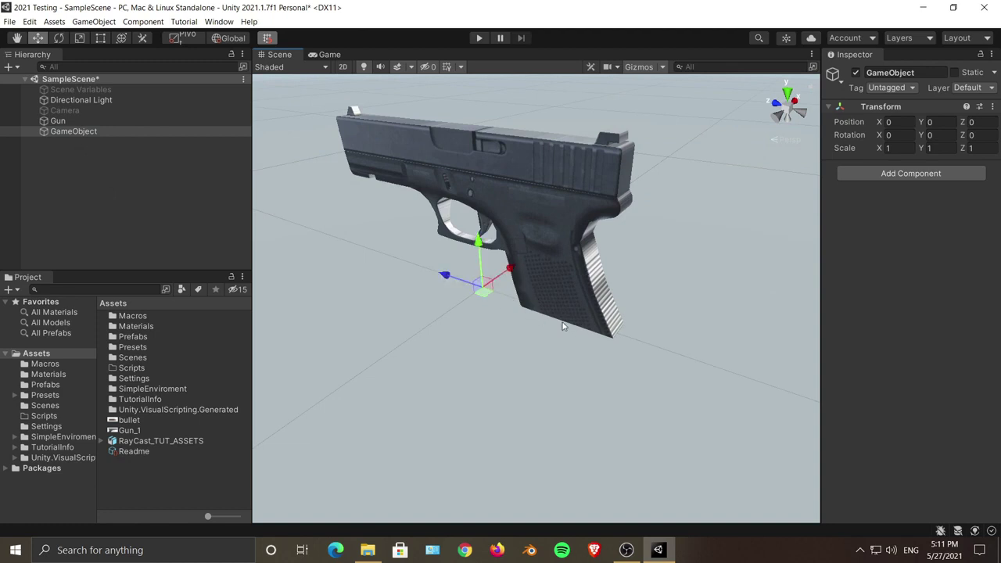
left_click_drag(563, 323, 582, 266, "alt")
left_click(81, 132)
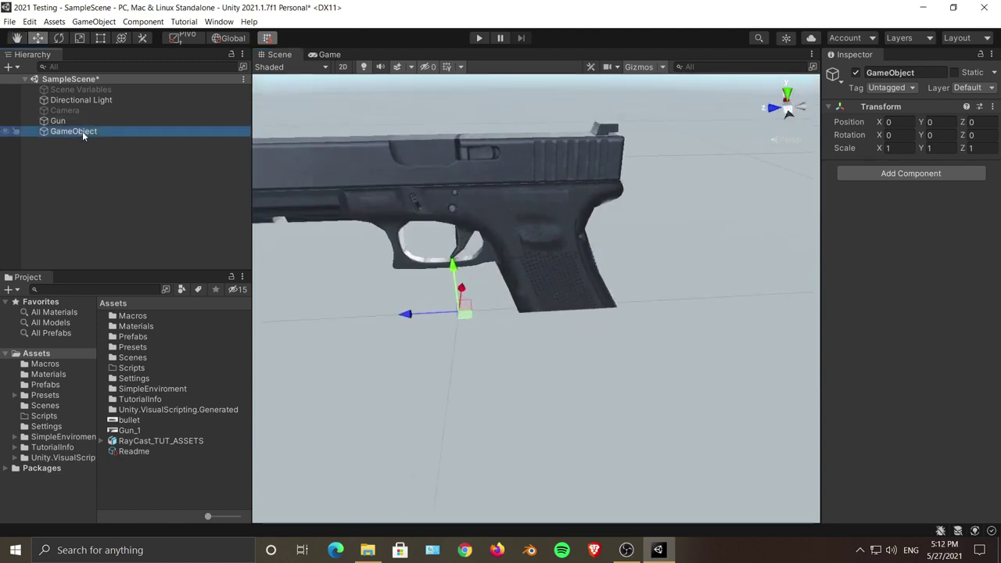
left_click_drag(406, 321, 472, 323)
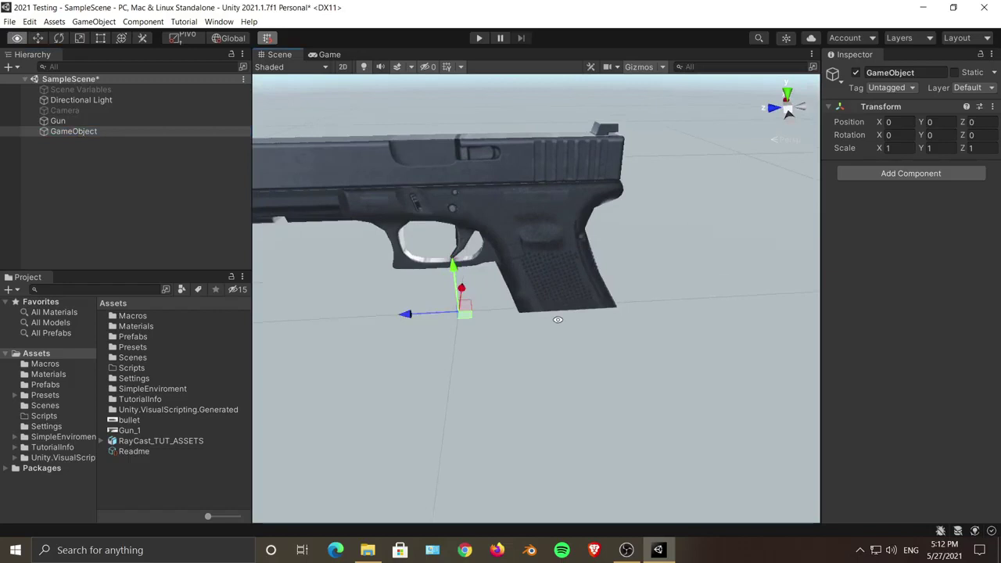
left_click_drag(556, 319, 587, 322, "alt")
scroll(587, 322, "down", 3)
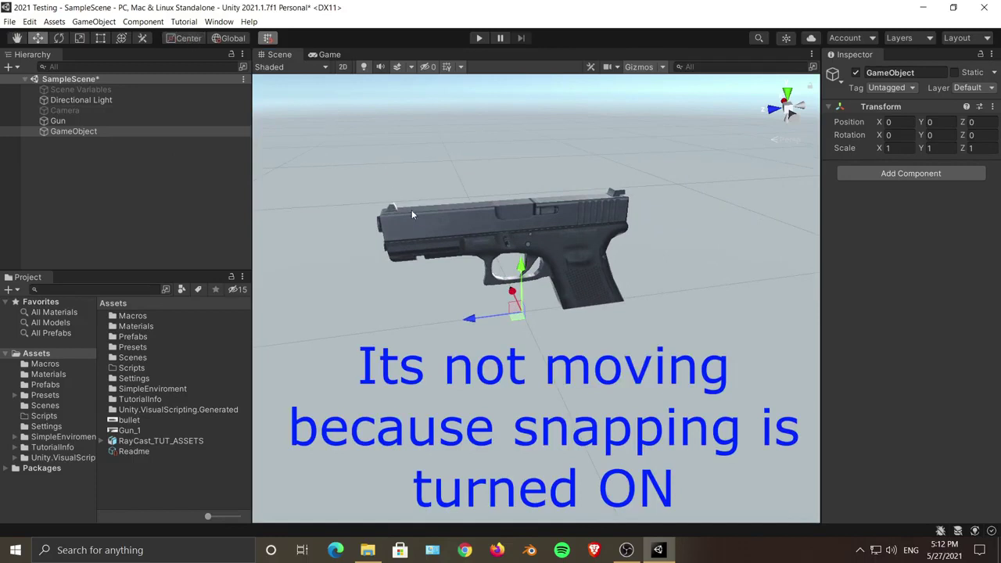
left_click_drag(469, 319, 473, 319)
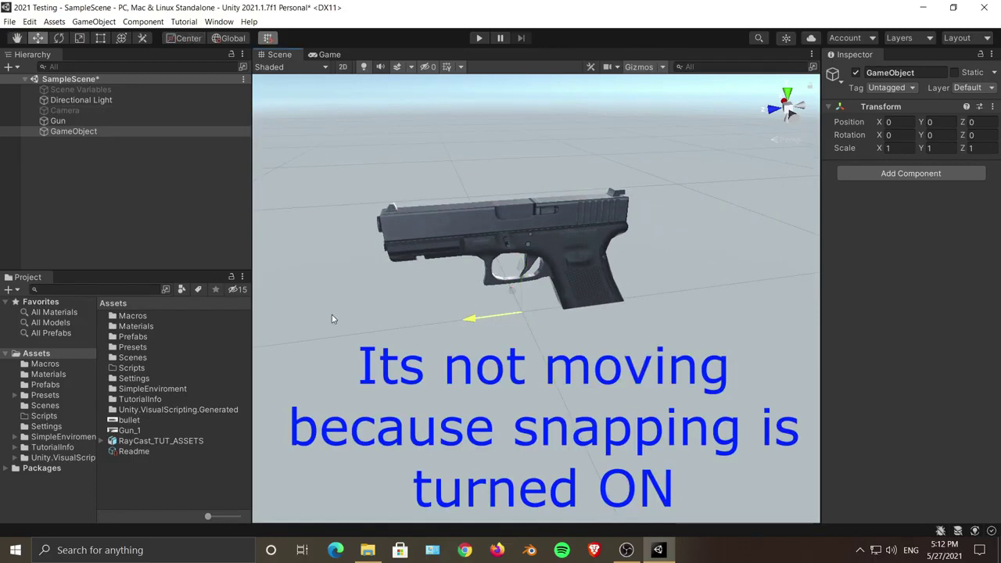
left_click(82, 132)
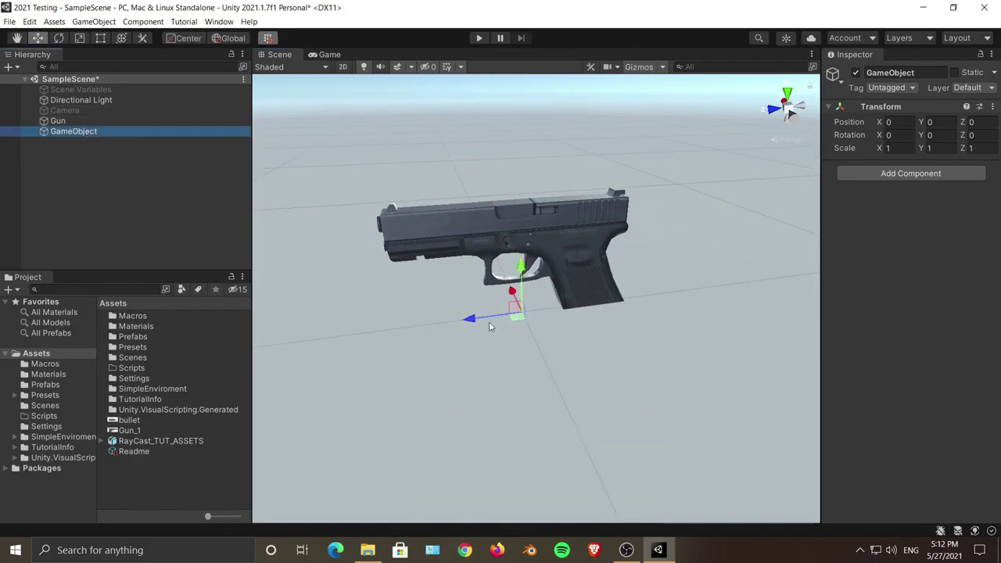
left_click_drag(493, 317, 509, 314)
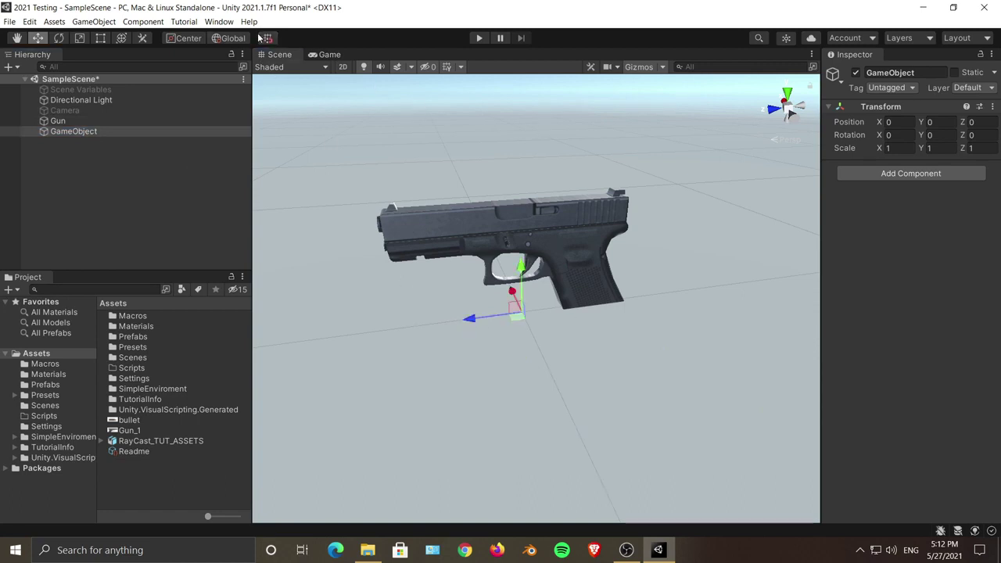
- Turn off grid snapping and move the empty GameObject along Z to about -0.225, behind the gun's grip
left_click(507, 319)
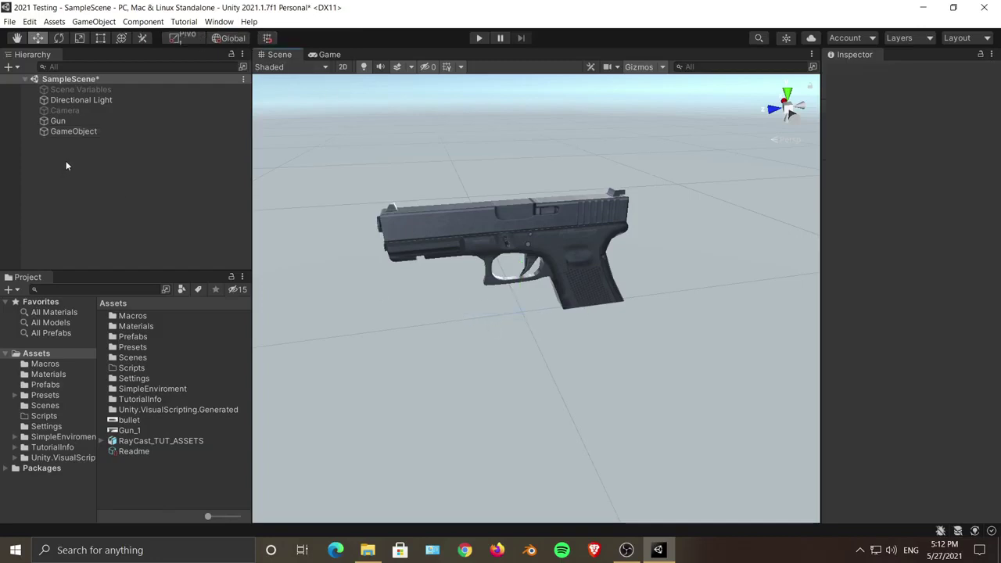
left_click(71, 131)
left_click_drag(466, 319, 500, 333)
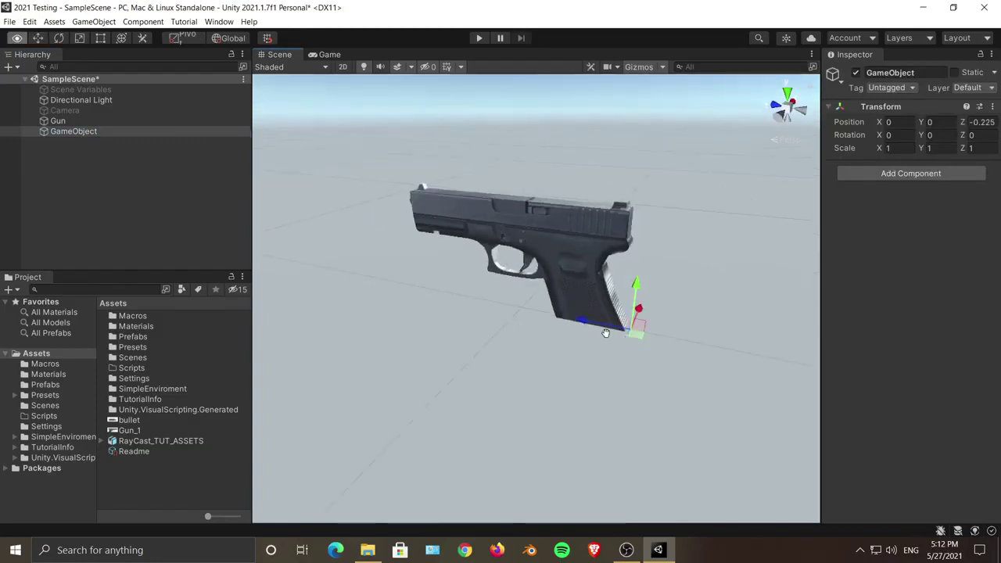
- Fine-tune the empty GameObject onto the grip's lower rear edge, at about Y 0.0021 and Z -0.216
middle_click_drag(606, 334, 554, 333)
right_click_drag(586, 325, 665, 333, "alt")
middle_click_drag(665, 333, 632, 325)
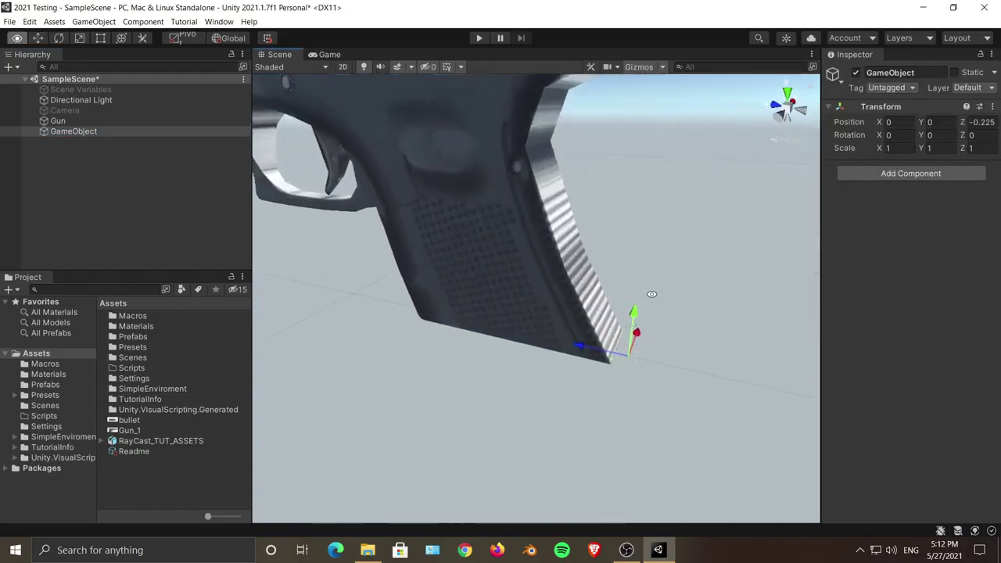
right_click_drag(652, 295, 650, 317, "alt")
middle_click_drag(649, 318, 551, 298)
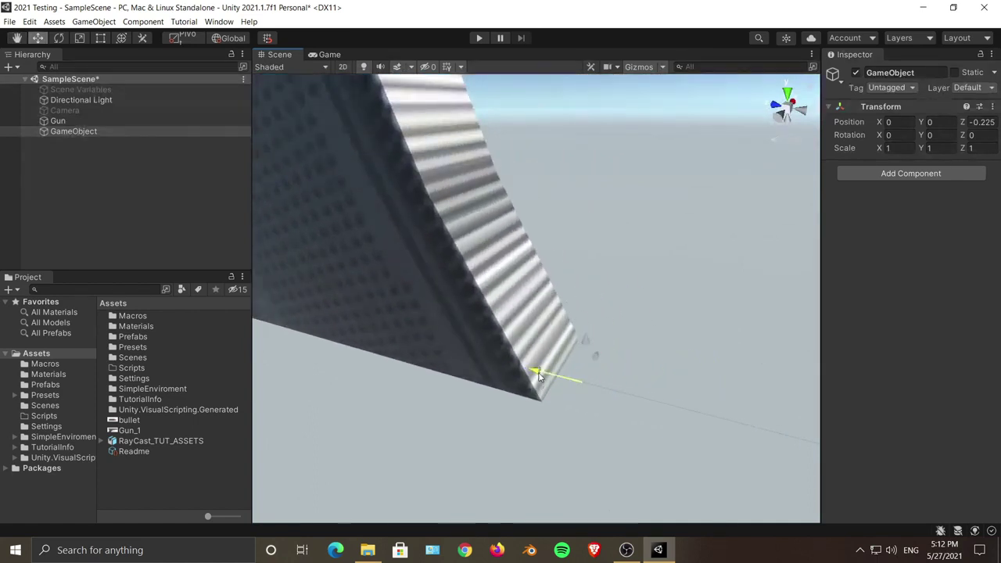
left_click_drag(517, 366, 521, 368)
left_click_drag(646, 362, 569, 293, "alt")
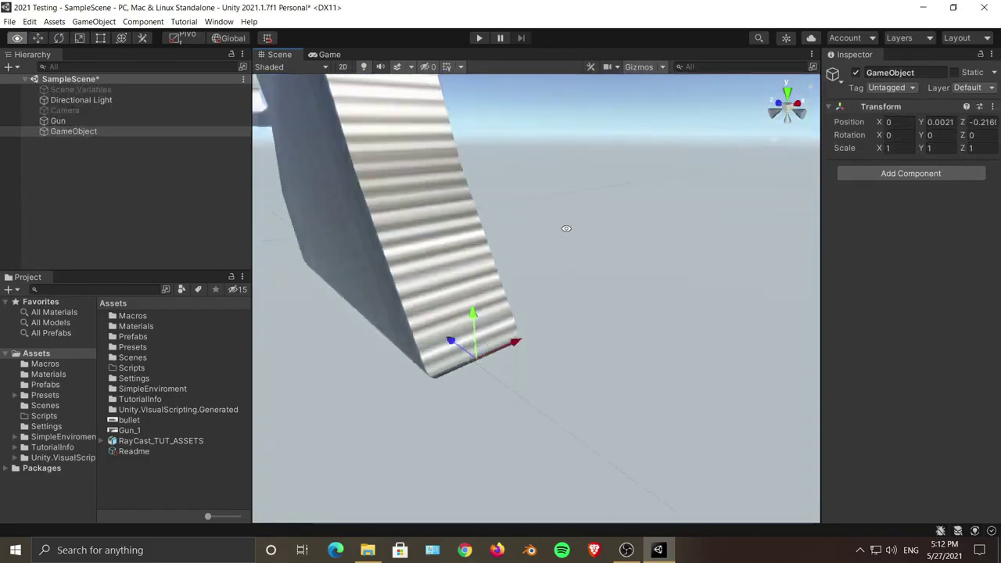
- Widen the Scene view by narrowing the Hierarchy and Project area, and inspect the pivot placement around the gun
scroll(566, 229, "down", 5)
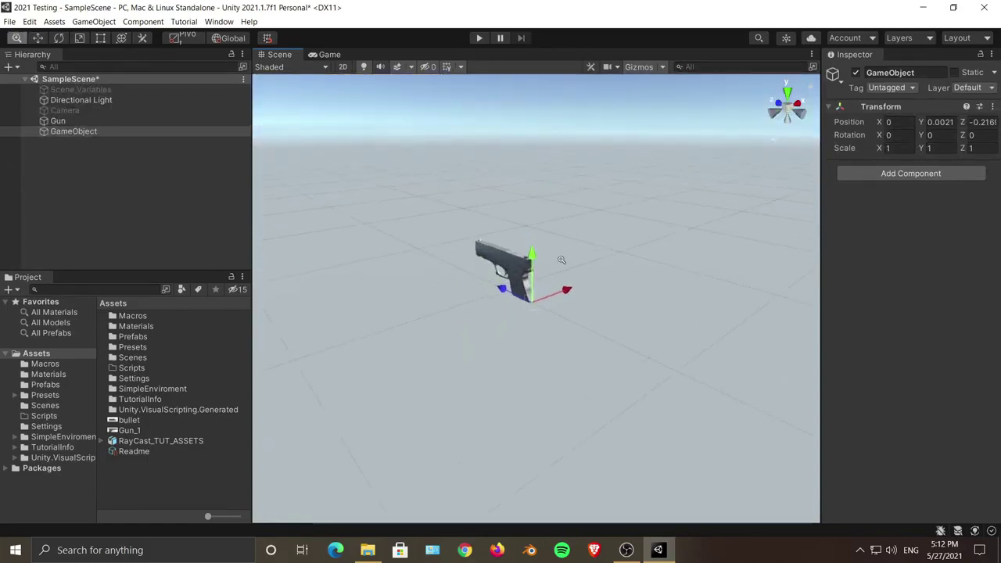
mouse_move(561, 260)
right_mouse_down("alt")
mouse_move(557, 288)
mouse_move(571, 262)
mouse_move(570, 274)
right_mouse_up("alt")
middle_click_drag(576, 262, 581, 271)
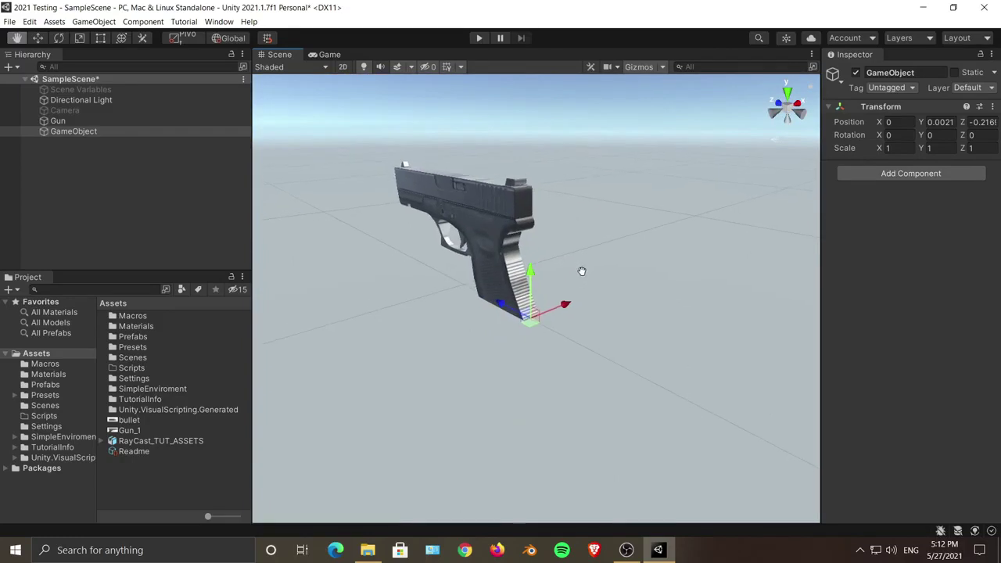
left_click_drag(582, 271, 269, 285, "alt")
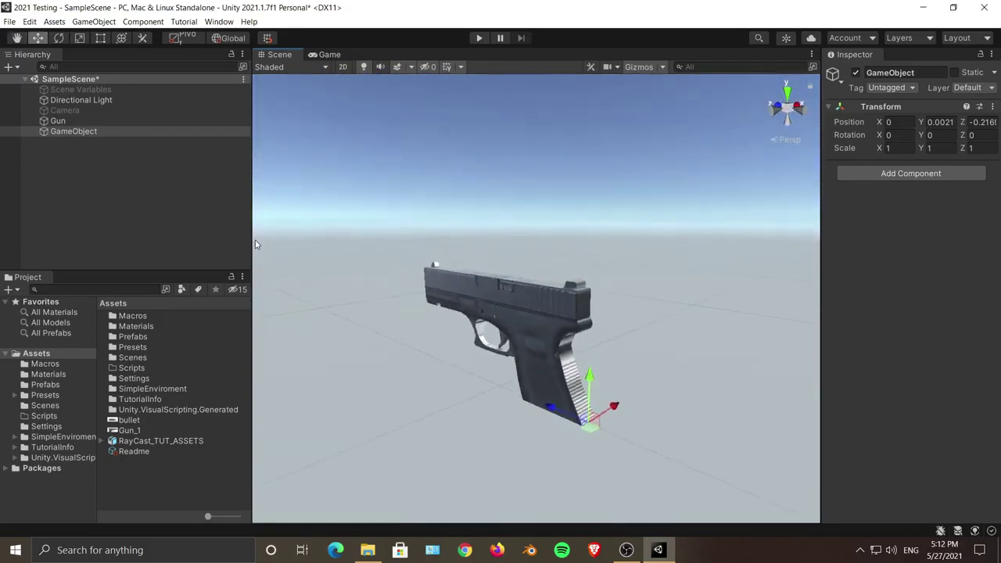
left_click_drag(248, 240, 151, 240)
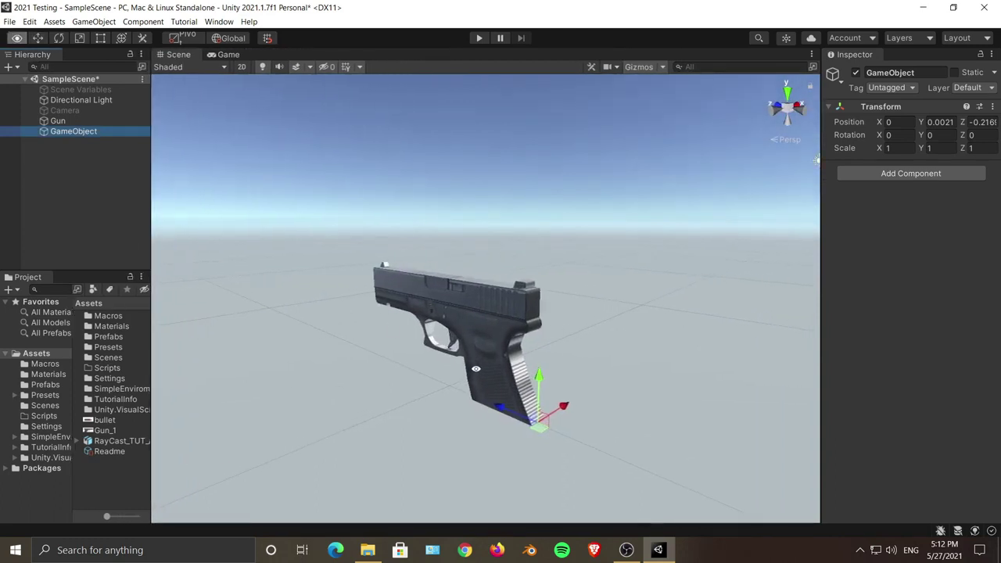
left_click_drag(273, 289, 743, 376, "alt")
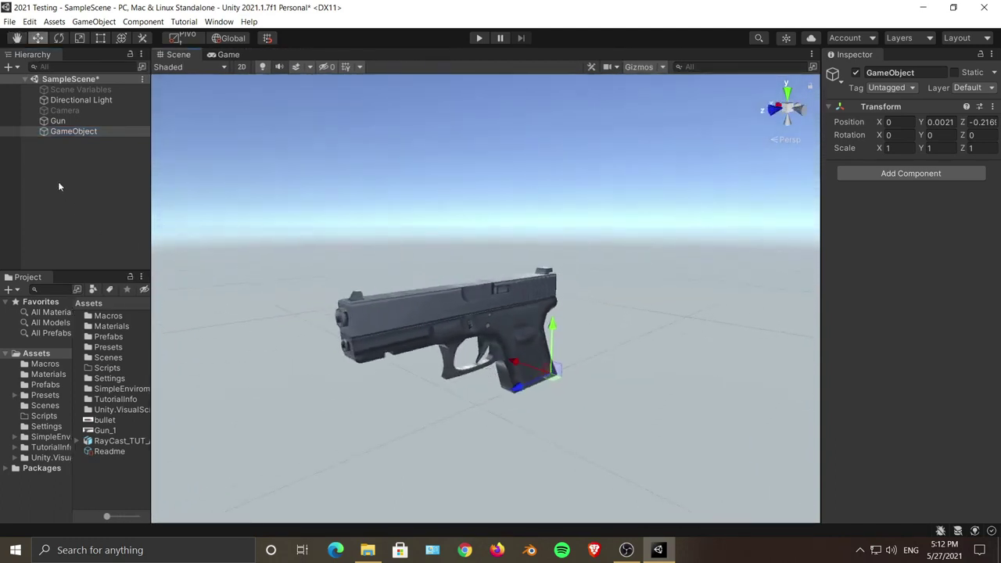
- Rename the empty GameObject as GunPivot
left_click(84, 132)
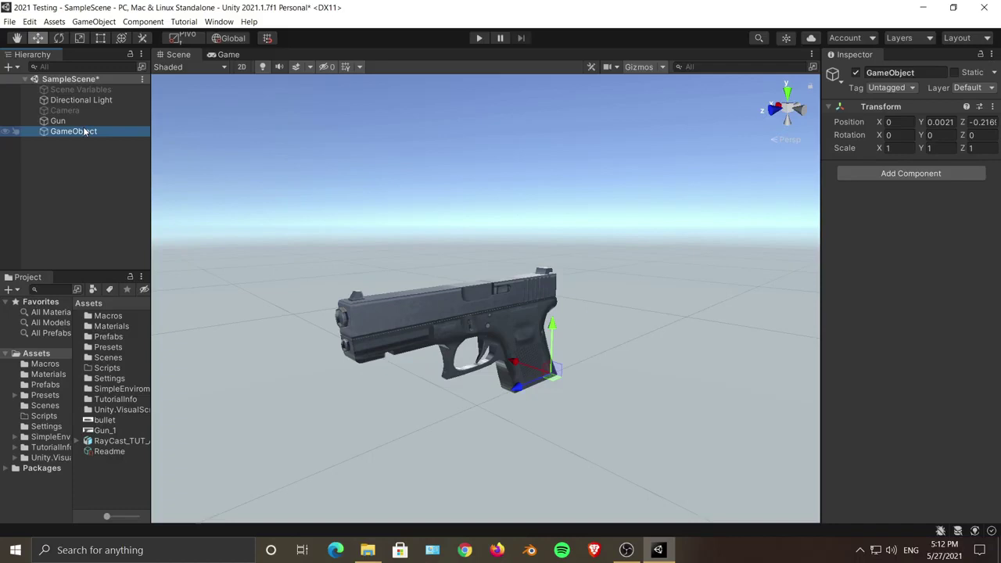
left_click(84, 131)
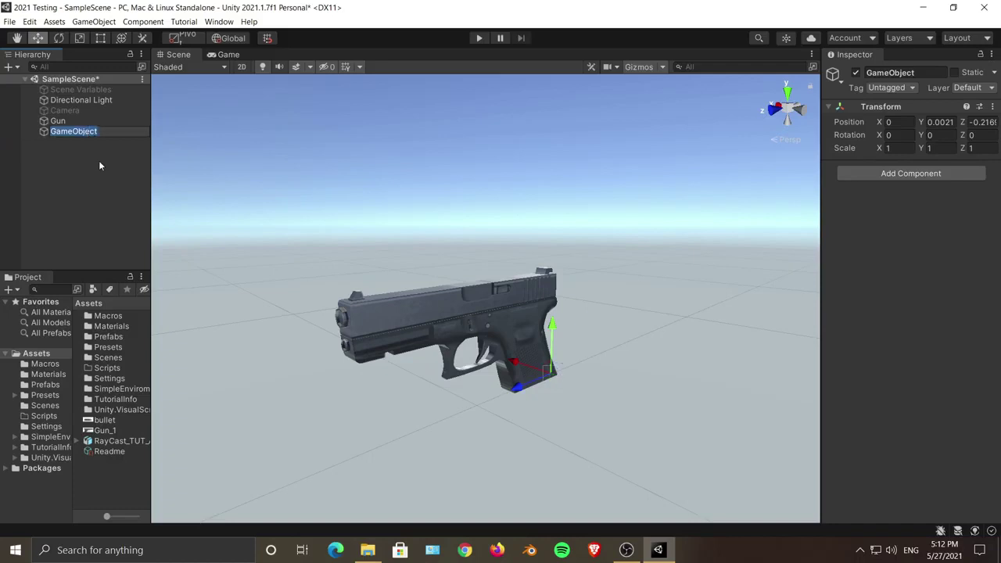
type("Gun")
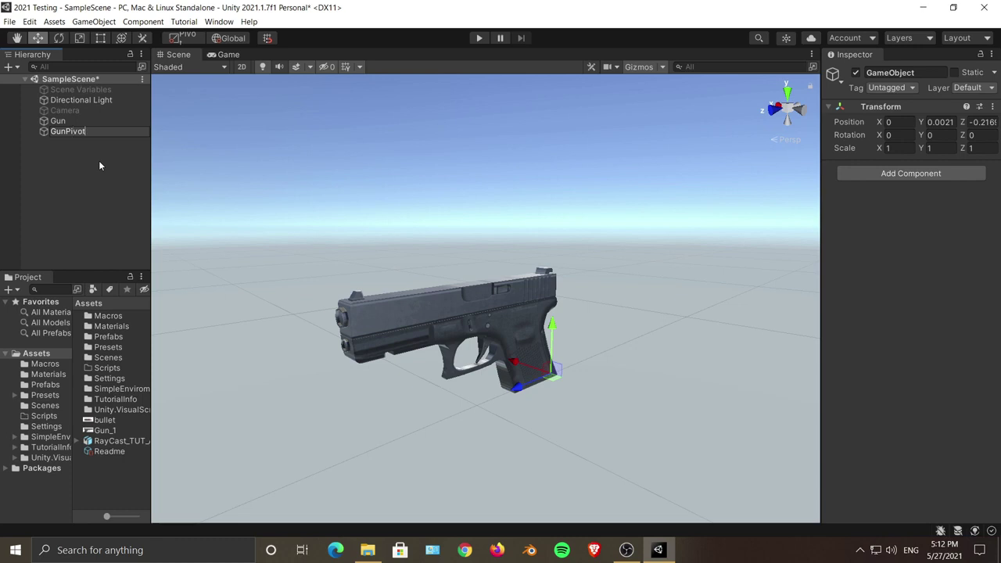
type("Pivot")
left_click(99, 165)
- Make Gun a child of GunPivot
left_click(61, 123)
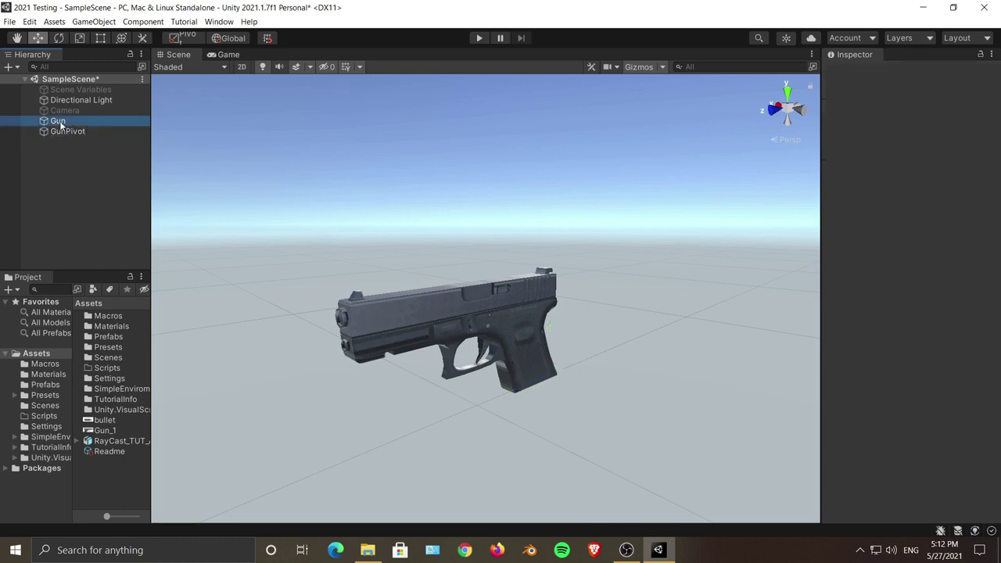
mouse_move(61, 125)
left_mouse_down()
mouse_move(85, 128)
mouse_move(76, 130)
left_mouse_up()
left_click_drag(657, 313, 337, 416, "alt")
- Try rotating GunPivot about its new pivot at the grip, undo the rotation, and return to the Move tool
left_click(91, 122)
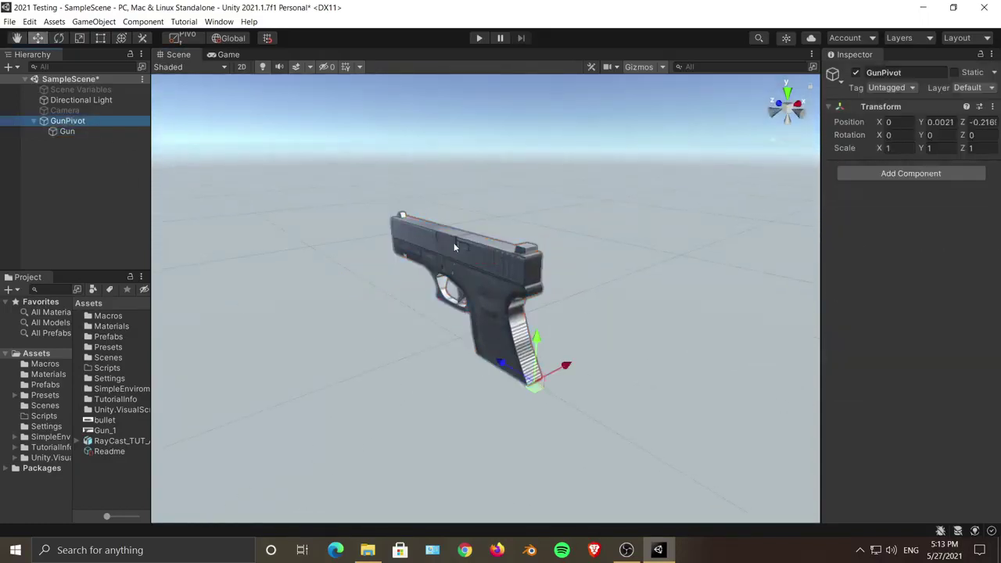
left_click_drag(615, 396, 595, 313, "alt")
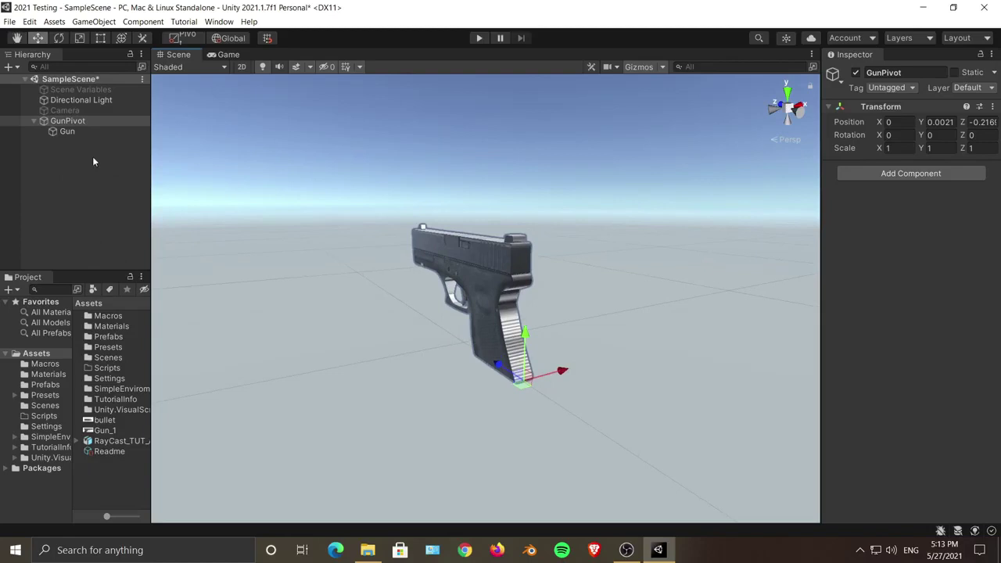
left_click(57, 39)
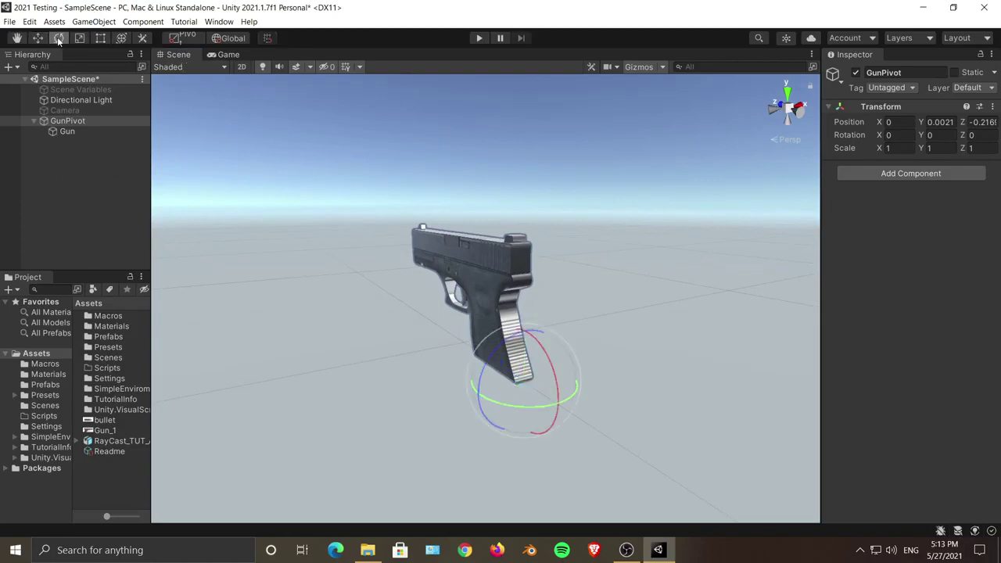
left_click_drag(551, 395, 535, 438)
key("ctrl+z")
left_click(37, 38)
left_click_drag(562, 377, 556, 397)
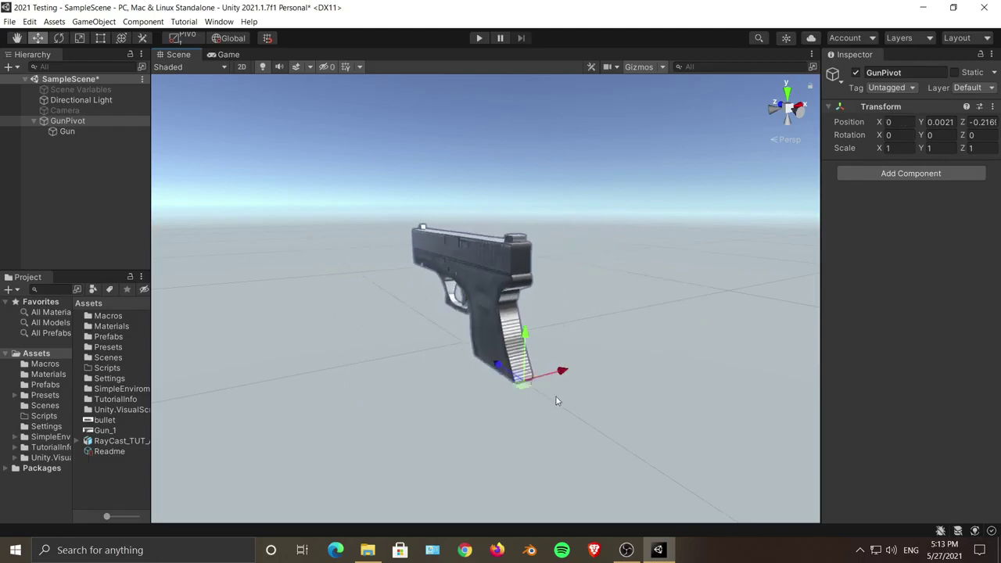
- Toggle the handle position between Pivot and Center for GunPivot, ending on Center
left_click_drag(365, 304, 571, 365, "alt")
mouse_move(570, 366)
right_mouse_down("alt")
mouse_move(530, 334)
mouse_move(572, 366)
right_mouse_up("alt")
middle_click_drag(621, 380, 605, 379)
left_click_drag(541, 363, 585, 341, "alt")
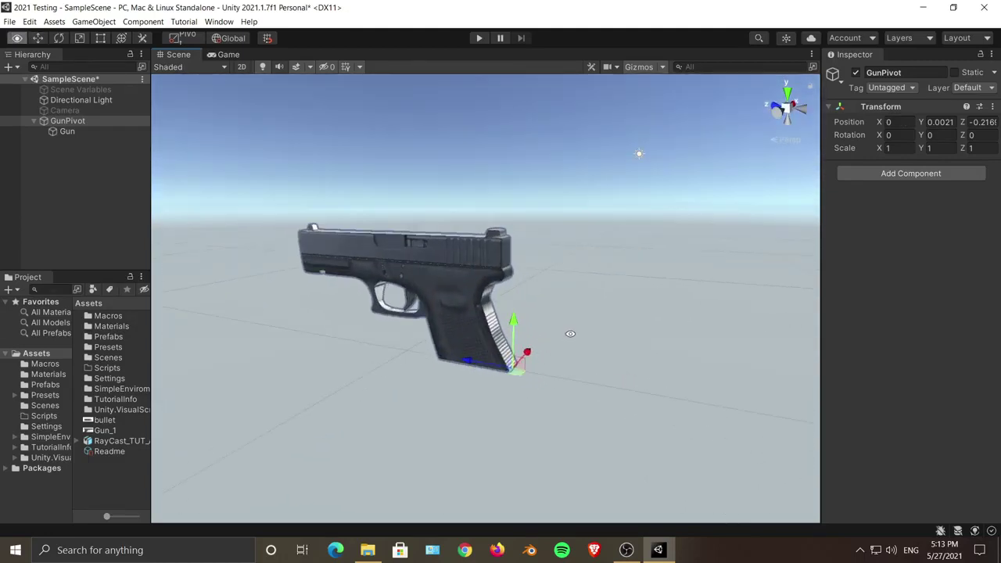
key("z")
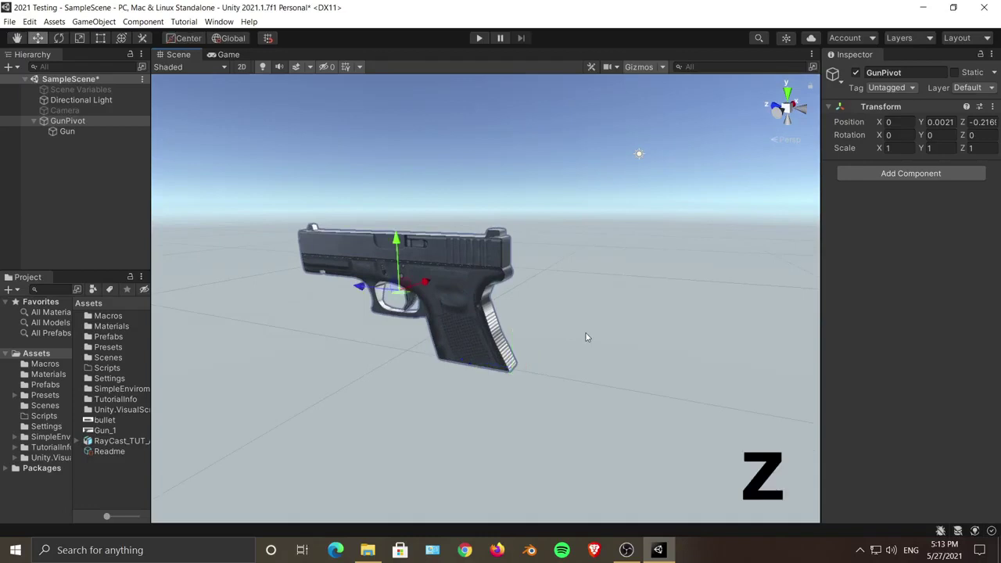
key("z")
key("z")
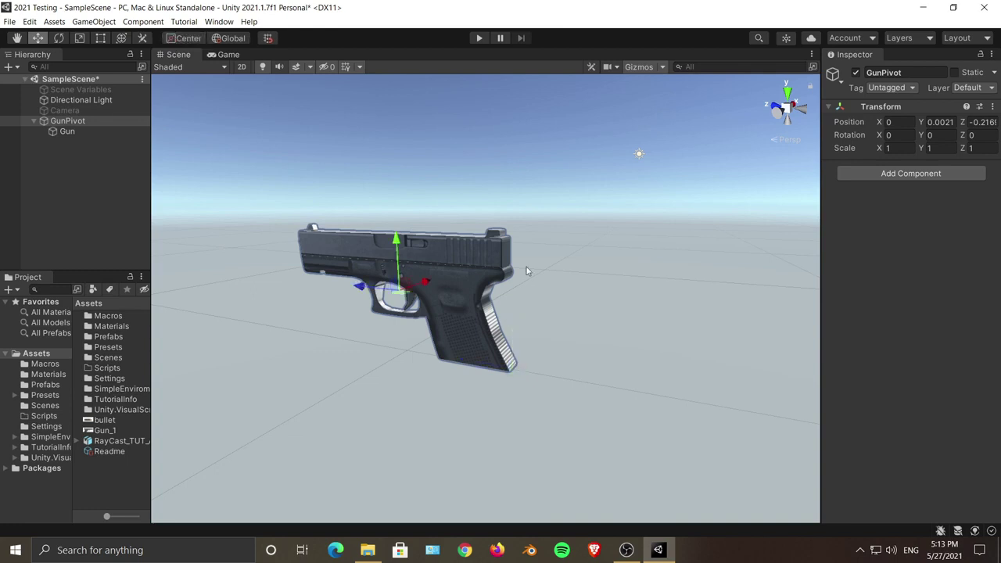
- Select the Gun child and toggle the handle orientation between Local and Global, ending on Global
middle_click_drag(526, 267, 562, 276)
left_click(456, 281)
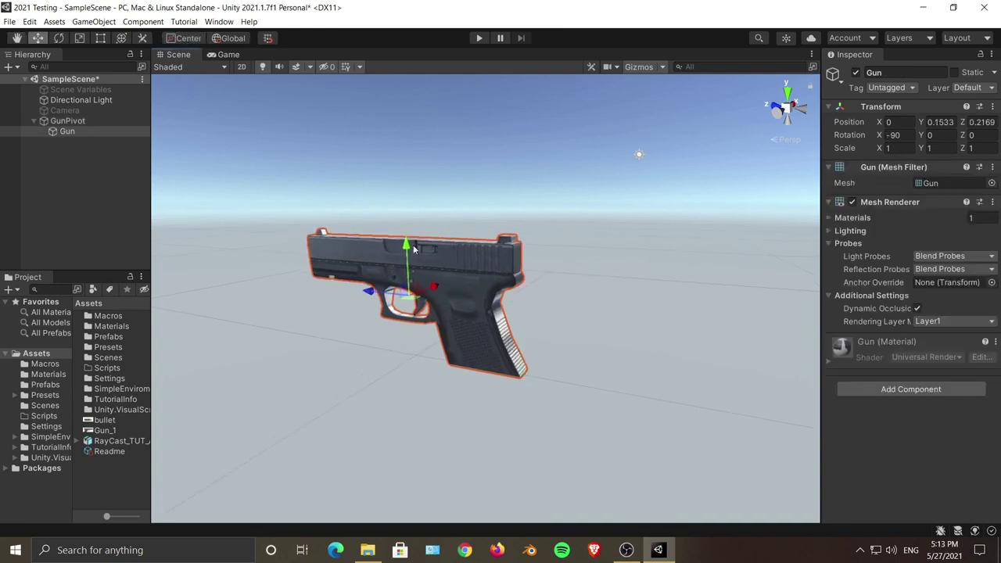
left_click(228, 39)
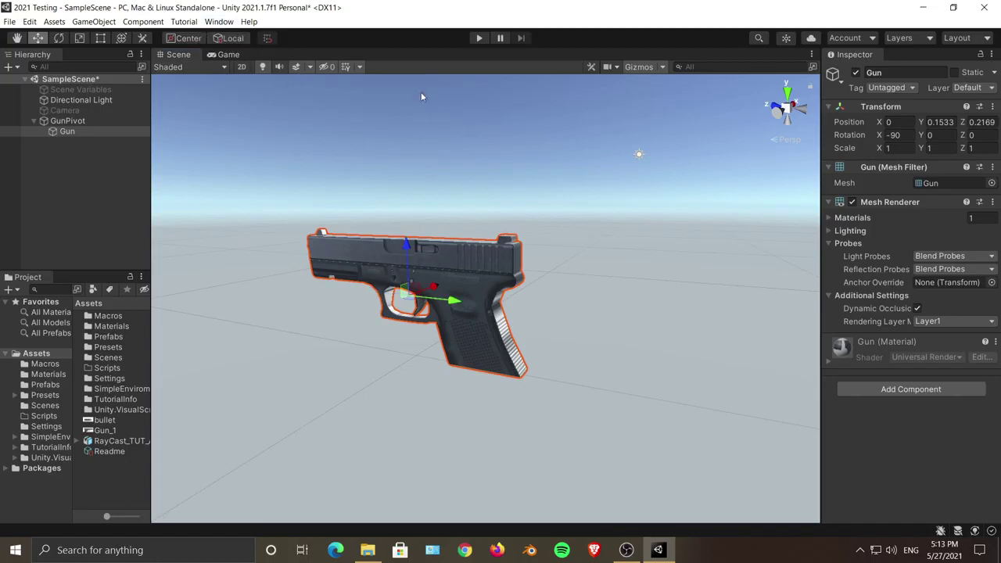
left_click(236, 37)
left_click(239, 38)
left_click_drag(628, 289, 495, 345, "alt")
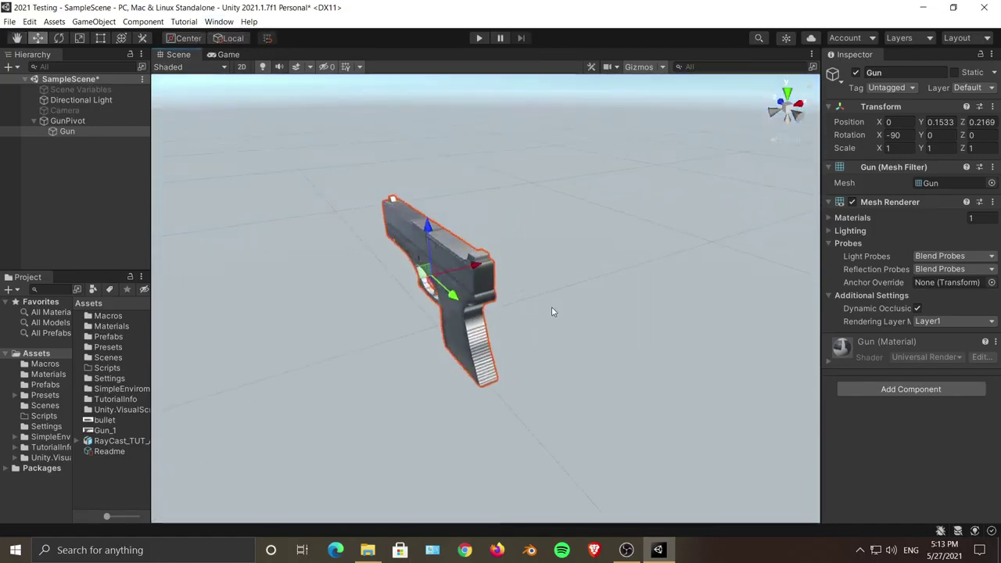
key("x")
key("x")
key("x")
key("x")
key("x")
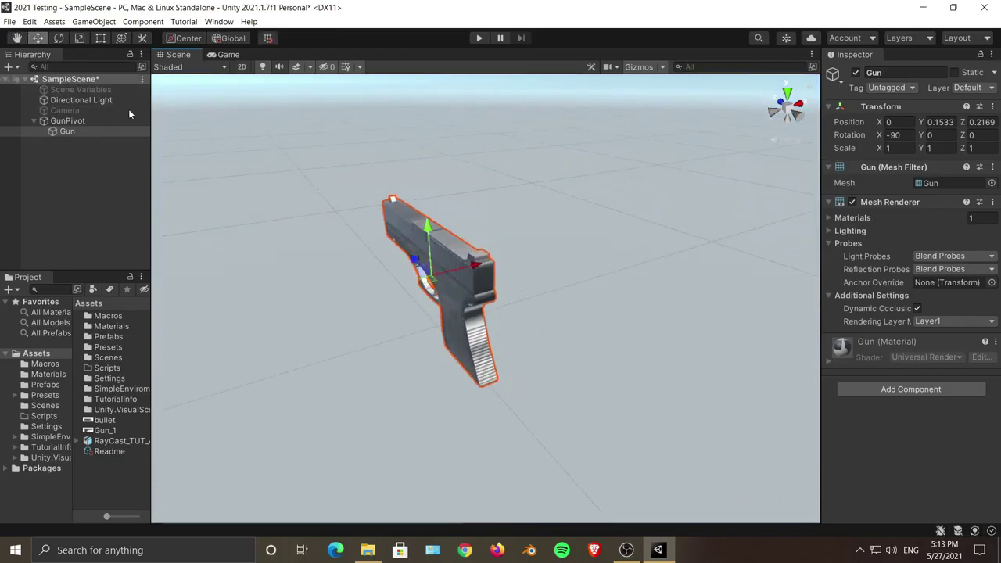
left_click_drag(404, 319, 580, 305, "alt")
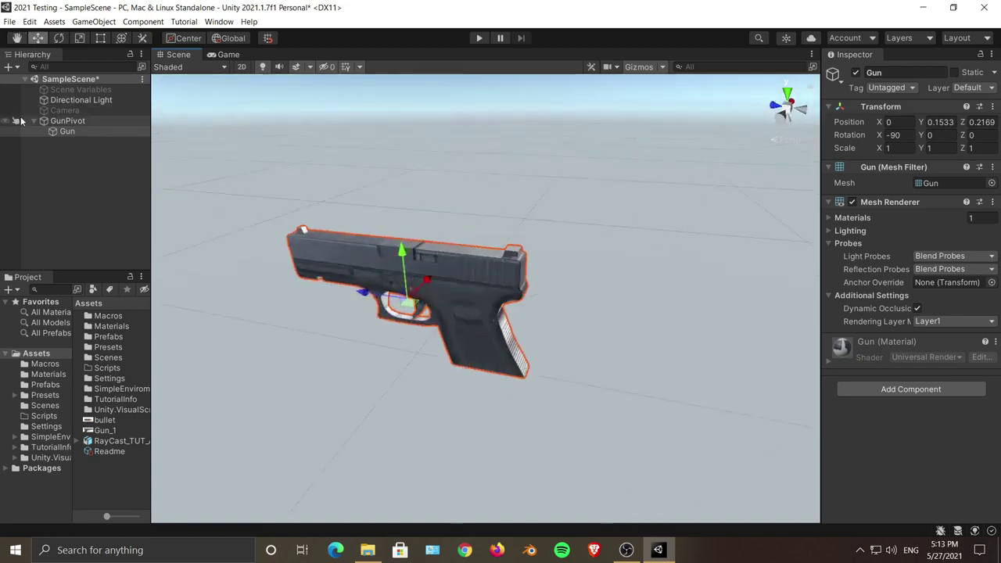
- Widen the Hierarchy and Project area and save GunPivot as a prefab in the Prefabs folder
left_click(34, 122)
left_click_drag(152, 196, 271, 197)
left_click(43, 385)
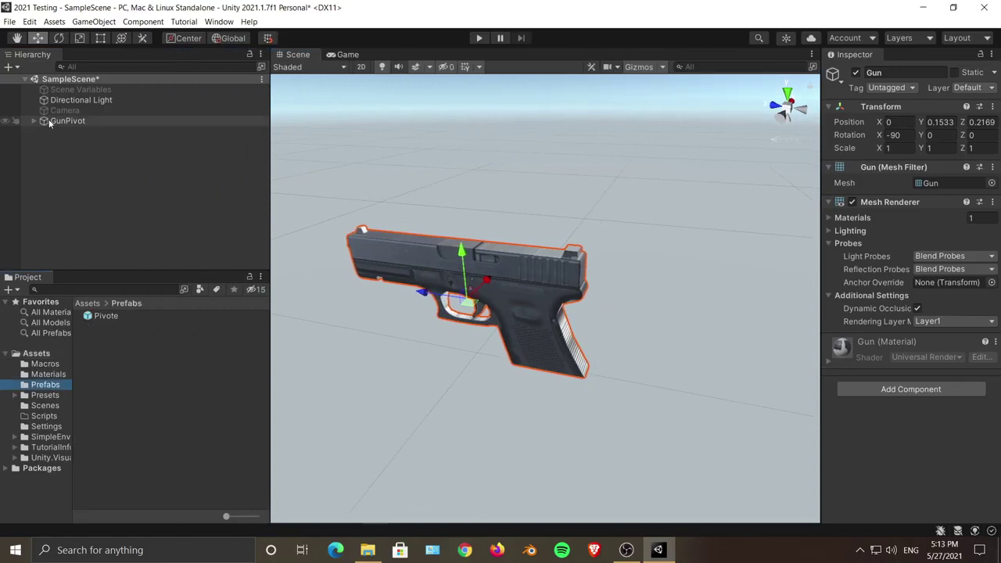
left_click_drag(48, 119, 172, 391)
- Select the GunPivot instance and set the transform handles to Pivot position and Global orientation
left_click_drag(594, 331, 548, 296, "alt")
left_click(73, 125)
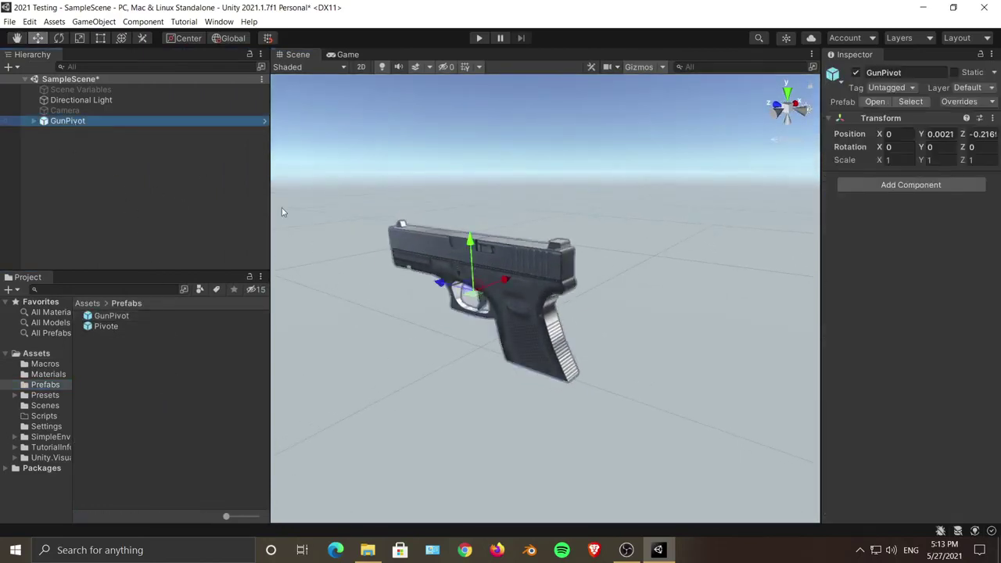
middle_click_drag(504, 333, 521, 349, "alt")
right_click_drag(527, 340, 525, 306, "alt")
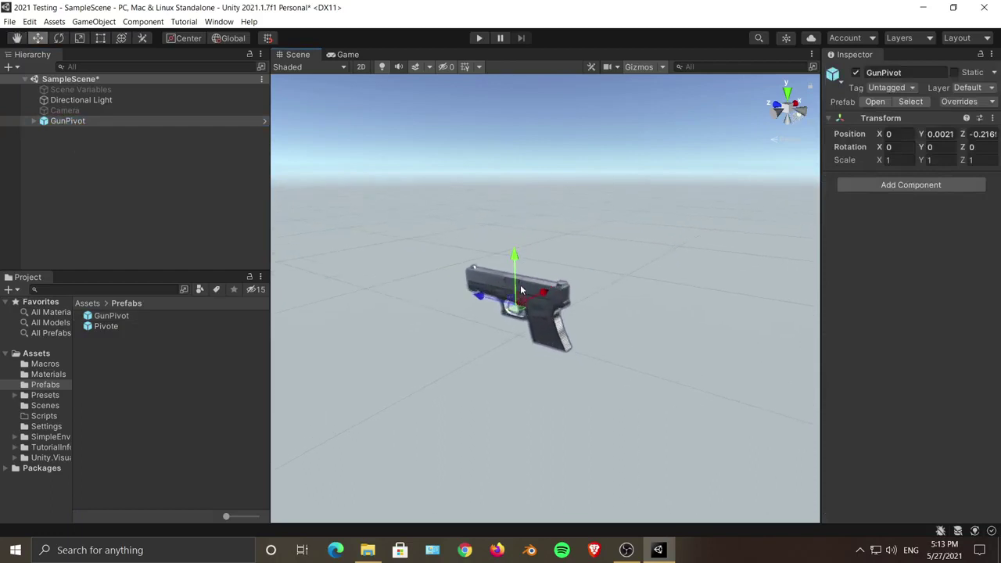
key("x")
key("z")
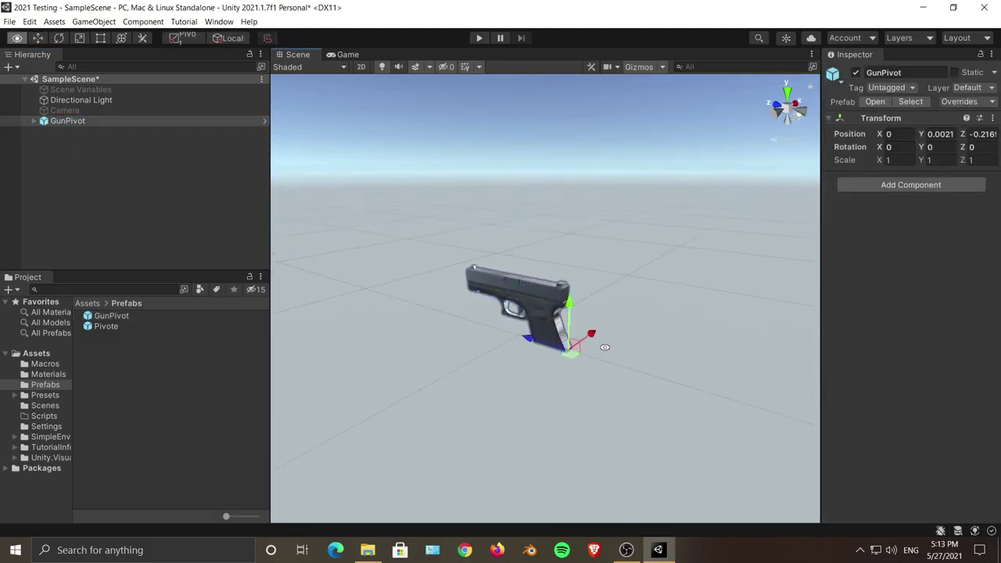
left_click_drag(604, 347, 585, 384, "alt")
key("x")
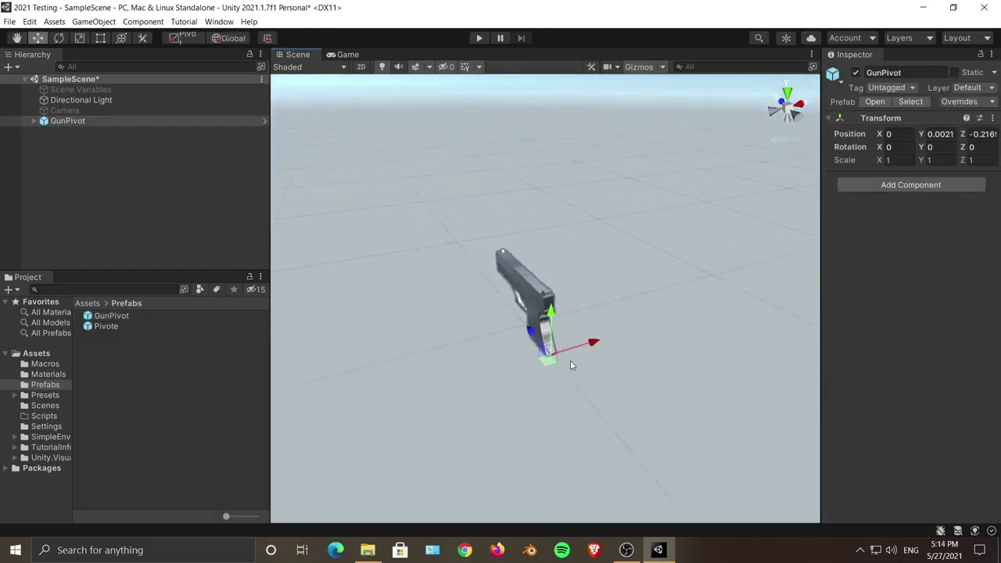
- Place a second instance of the GunPivot prefab in the scene
middle_click_drag(415, 319, 372, 318)
left_click_drag(109, 318, 351, 296)
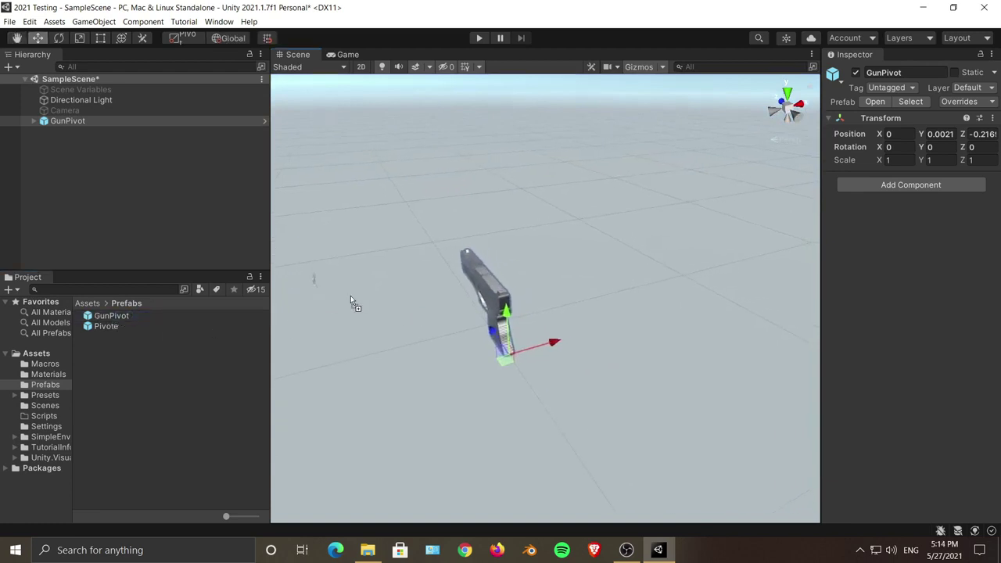
left_click_drag(525, 315, 580, 319)
left_click_drag(601, 376, 604, 352, "alt")
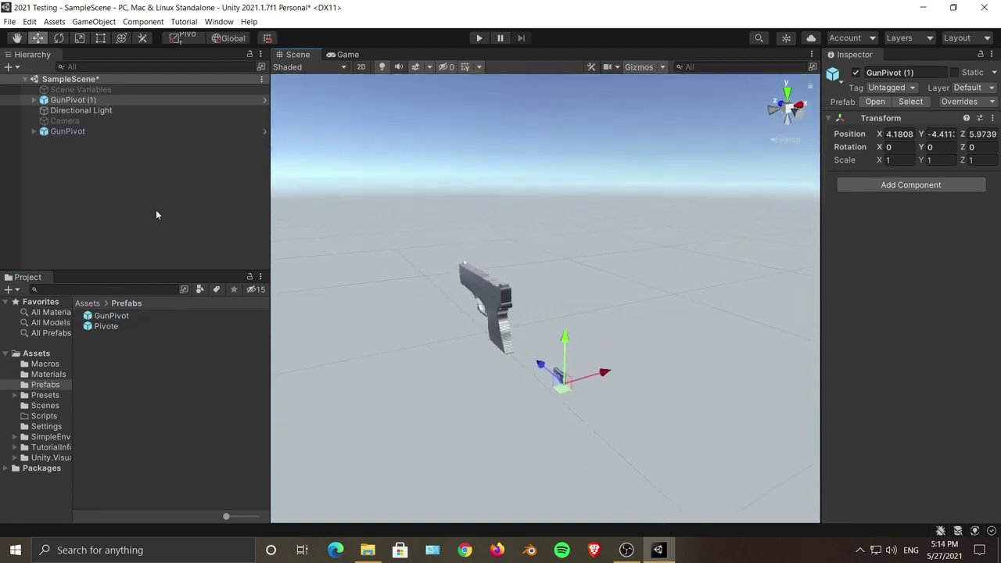
- Reset the second GunPivot instance's Transform and move it beside the first gun, to about X 0.404
right_click(921, 118)
left_click(923, 129)
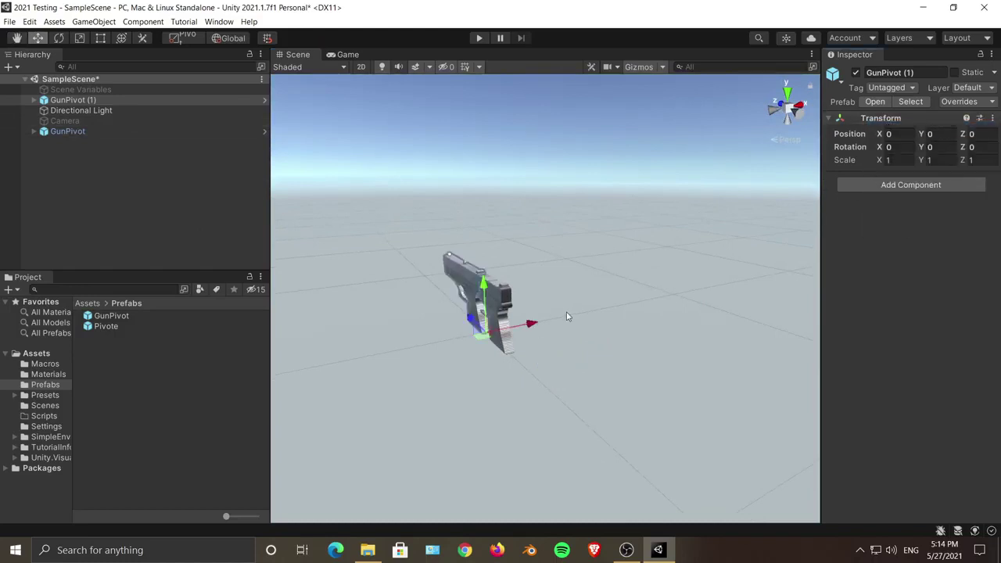
left_click_drag(530, 323, 612, 323)
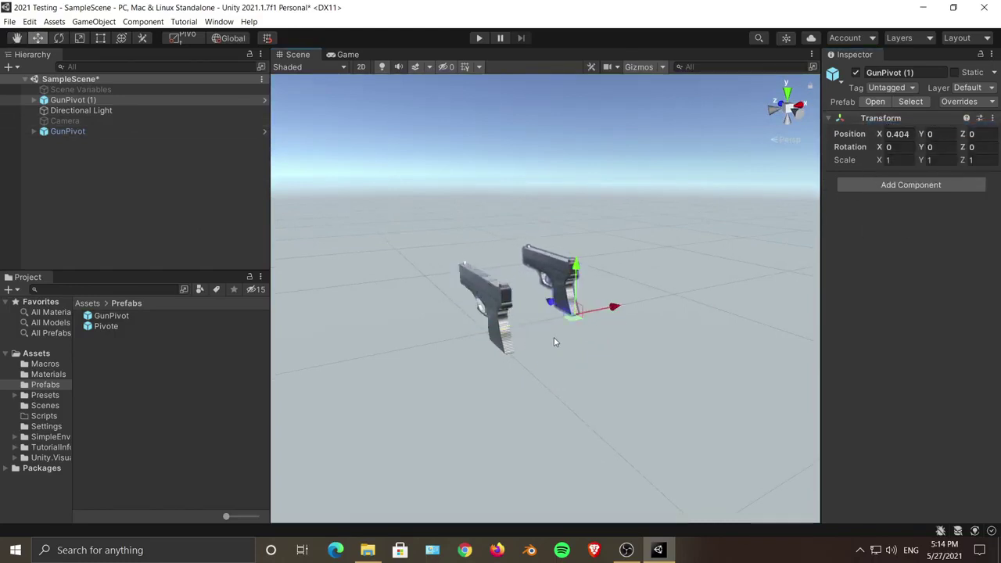
- Inspect the second gun's pivot at the grip up close, and delete that instance
left_click_drag(554, 338, 564, 307, "alt")
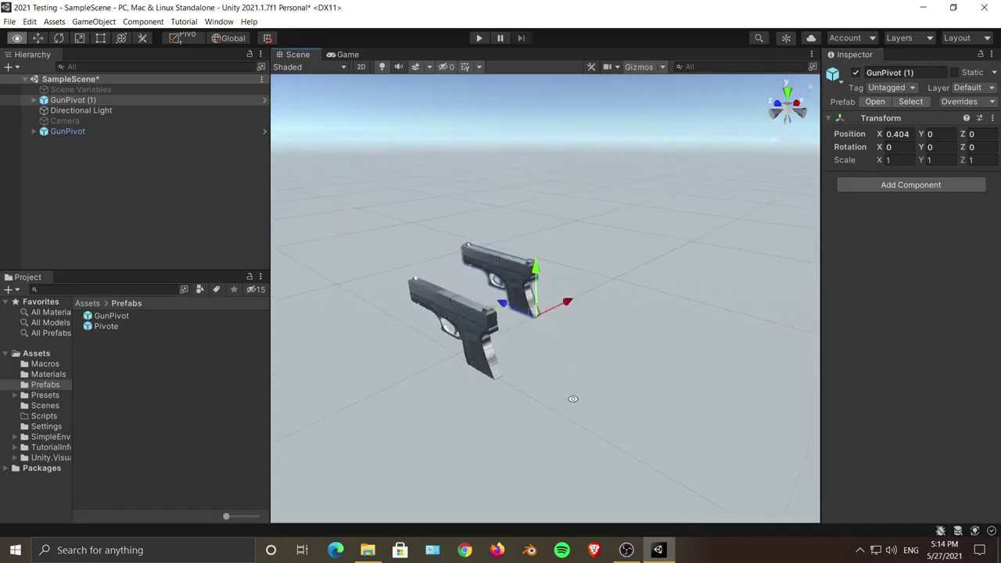
scroll(569, 387, "up", 8)
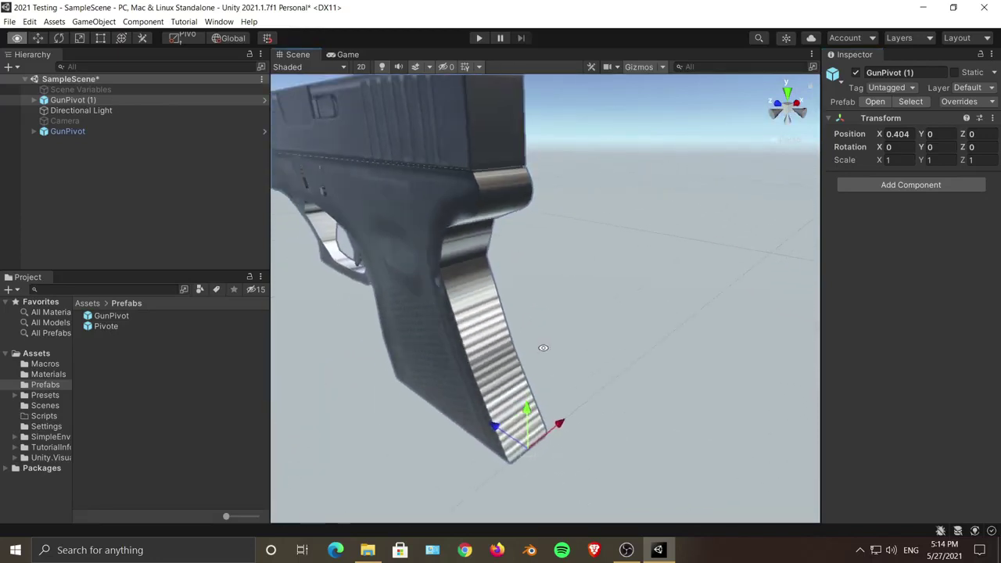
scroll(544, 347, "down", 6)
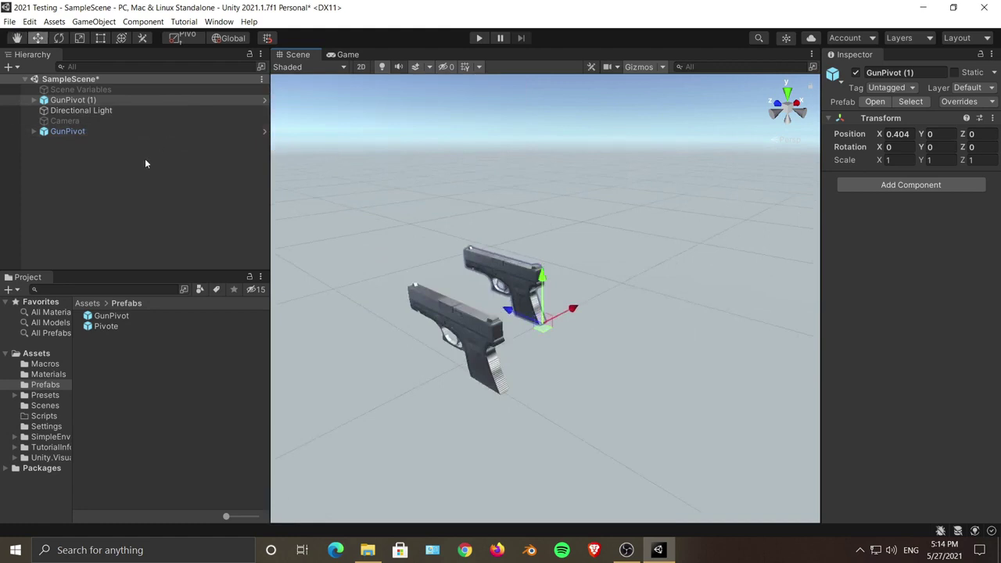
key("Delete")
- Open the GunPivot prefab for editing, inspect its Gun child's pivot, and return to the scene
left_click(81, 122)
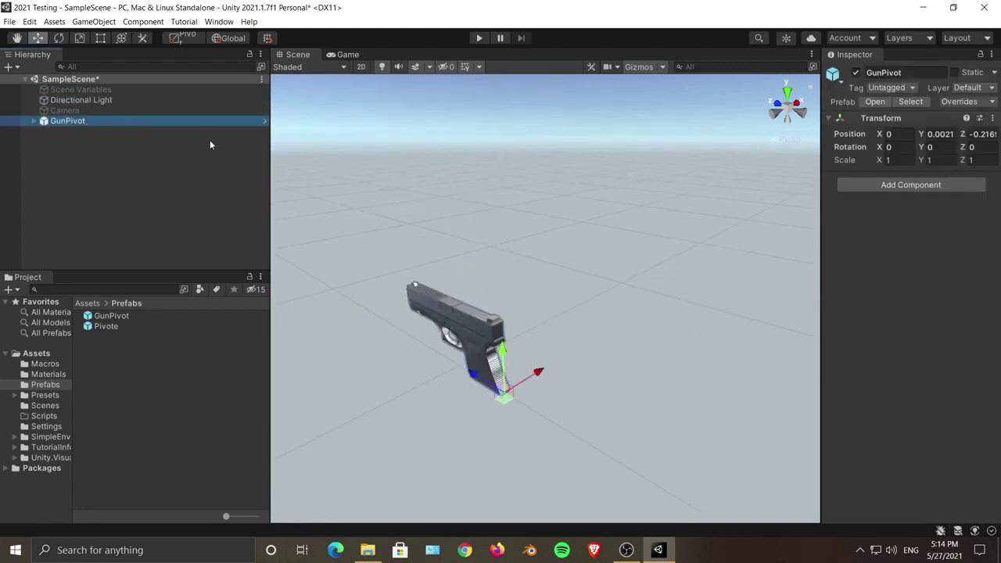
left_click(265, 122)
left_click_drag(529, 342, 578, 291, "alt")
right_click_drag(577, 291, 594, 304, "alt")
middle_click_drag(580, 320, 561, 331)
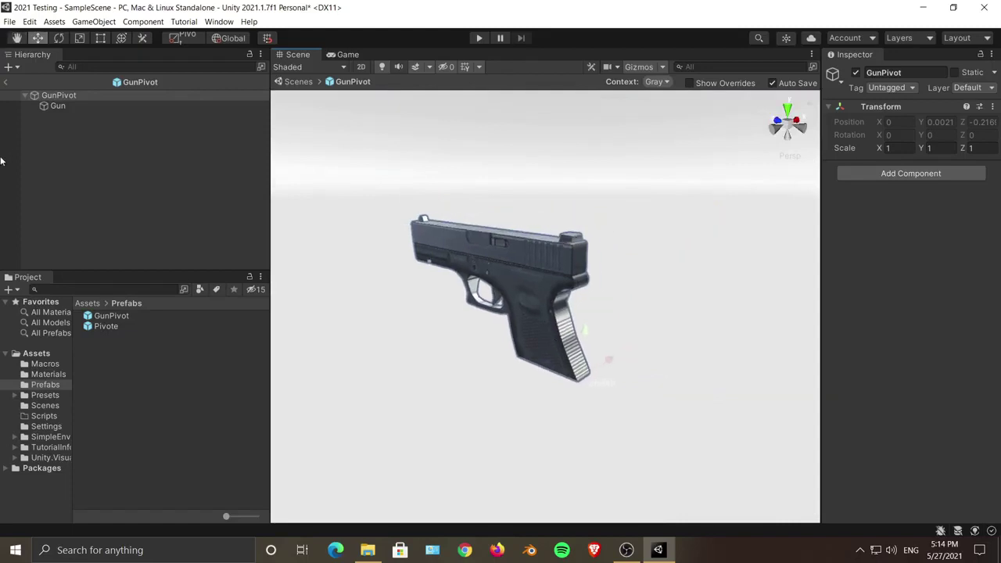
left_click(63, 106)
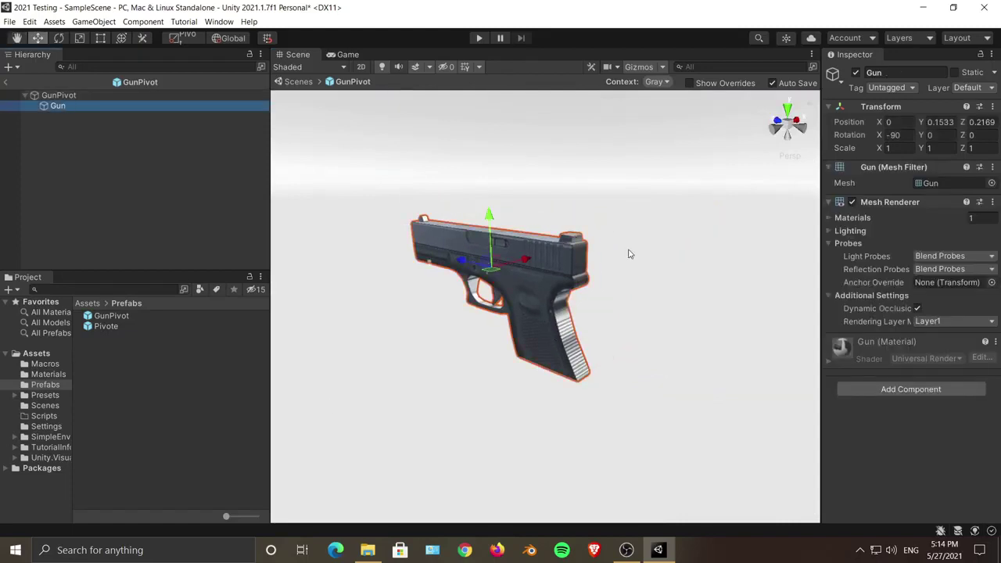
left_click(8, 82)
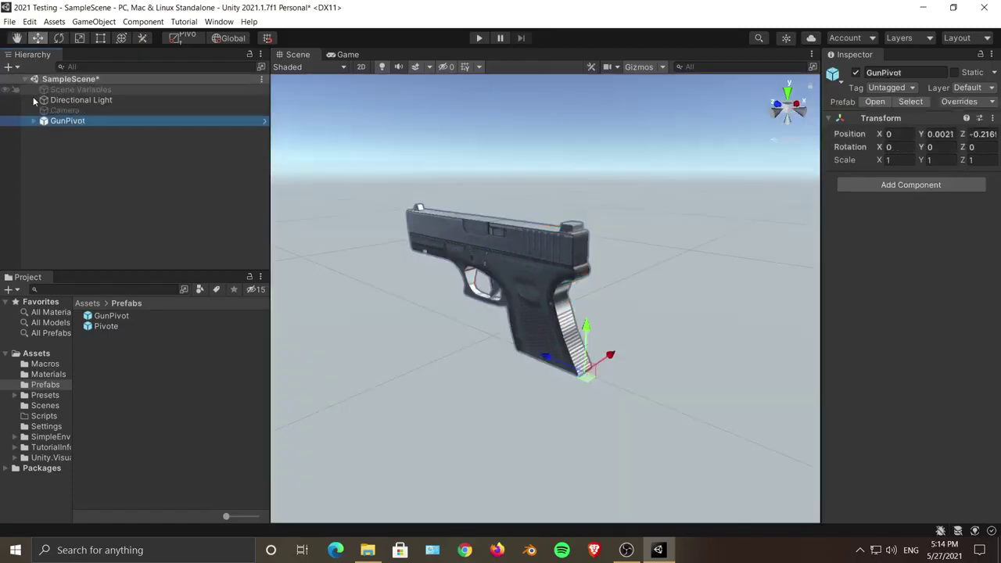
- Unpack the scene's GunPivot prefab completely and delete the GunPivot asset from the Prefabs folder
right_click(79, 123)
mouse_move(191, 259)
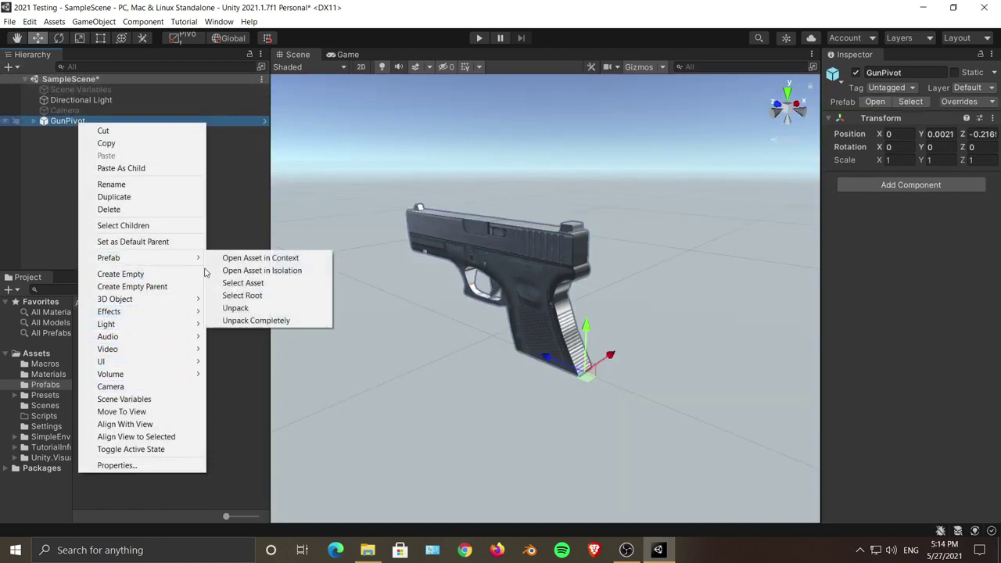
left_click(256, 320)
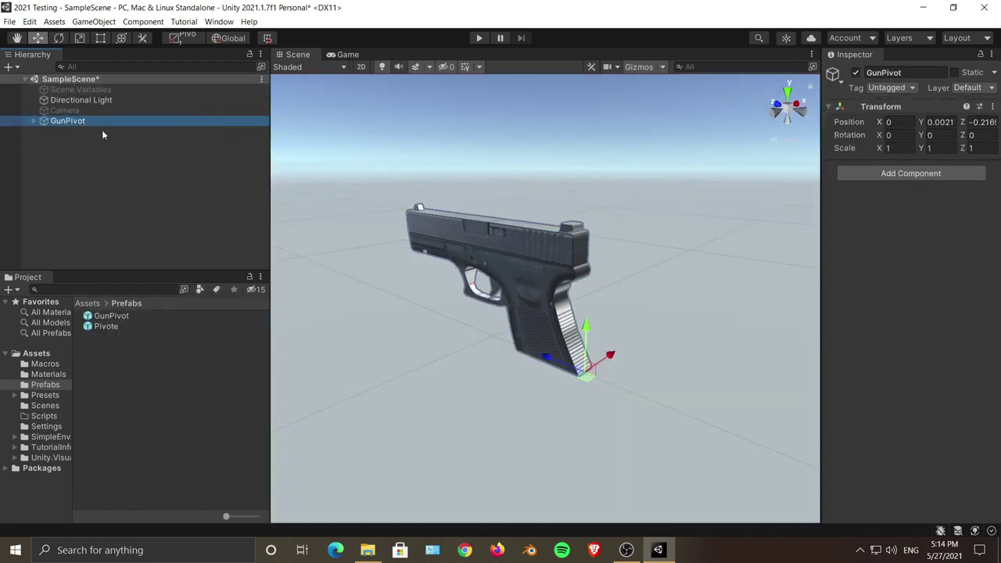
left_click(138, 258)
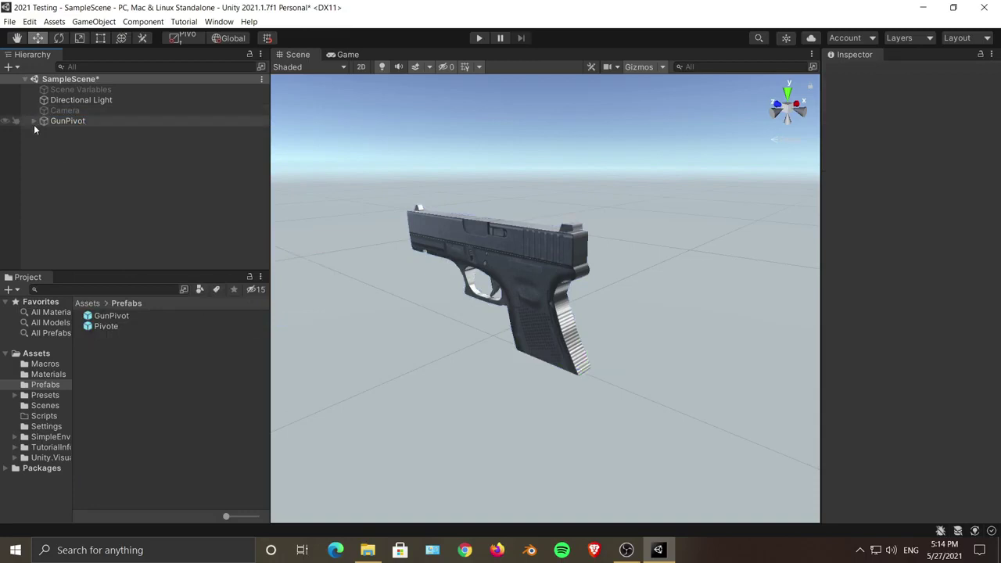
left_click(111, 316)
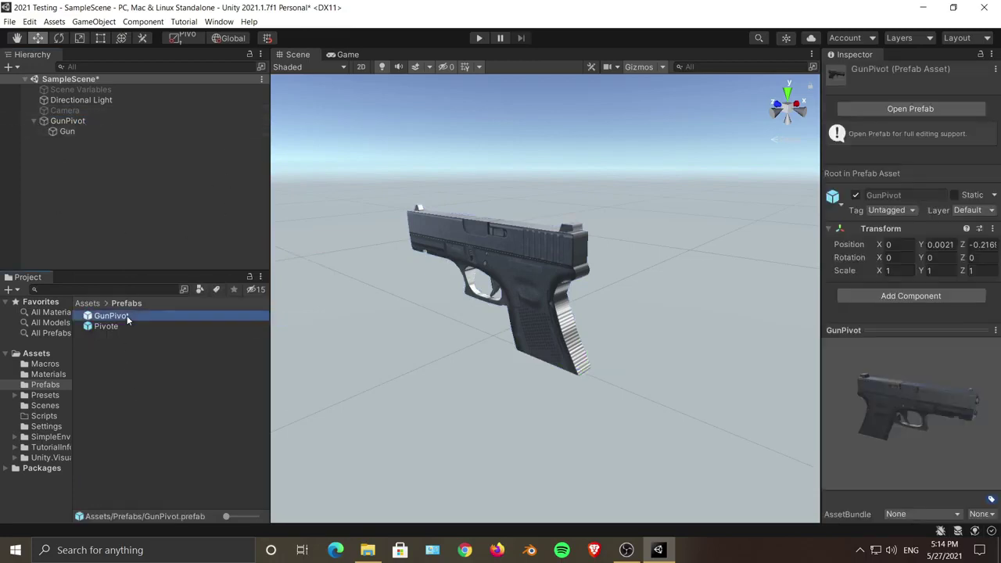
key("Delete")
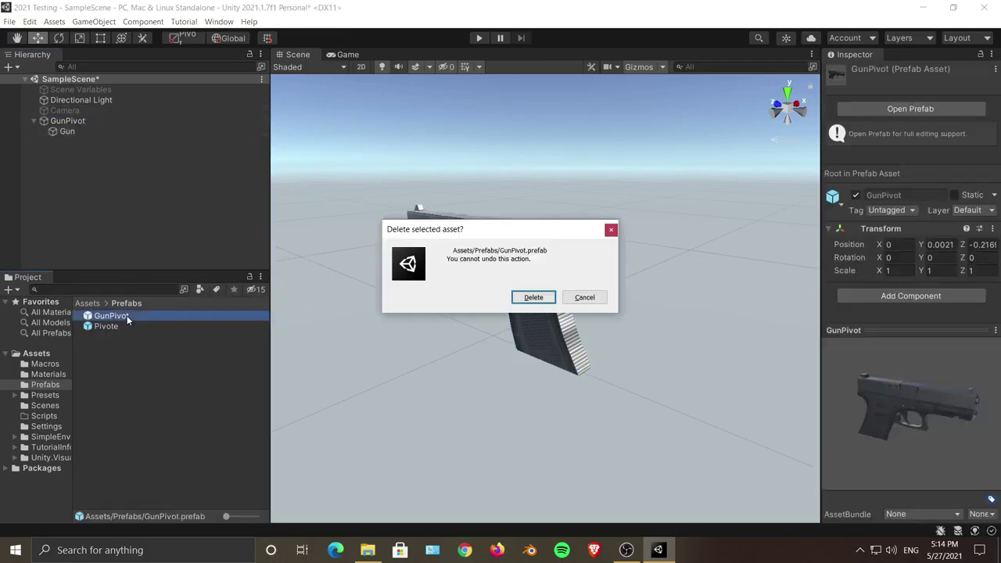
left_click(533, 298)
- Unparent Gun from GunPivot and move GunPivot to the upper rear of the grip, at about Y 0.178 and Z -0.206
left_click(63, 134)
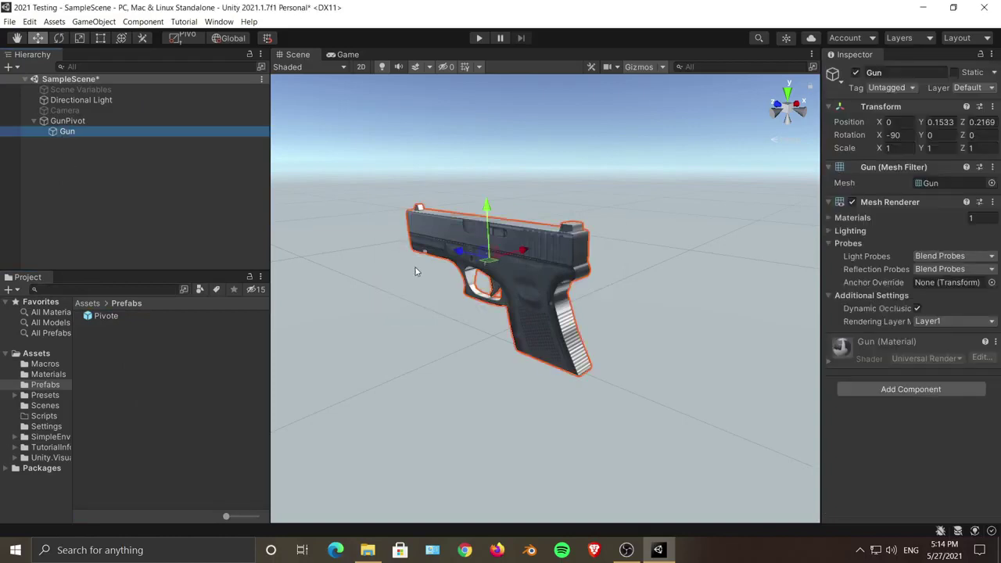
left_click(69, 121)
left_click_drag(452, 347, 591, 340, "alt")
mouse_move(655, 342)
left_mouse_down()
mouse_move(650, 312)
mouse_move(651, 323)
left_mouse_up()
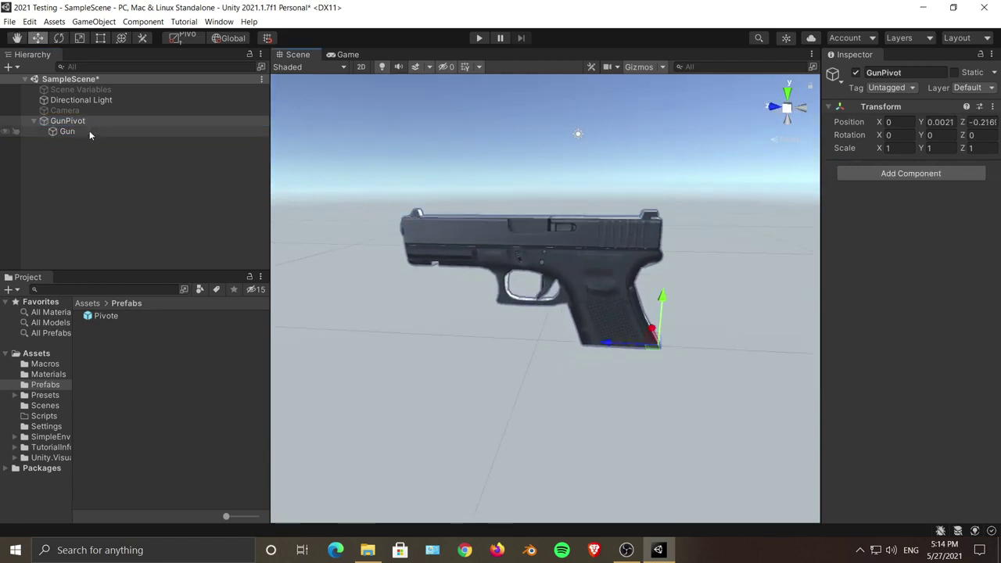
left_click(68, 132)
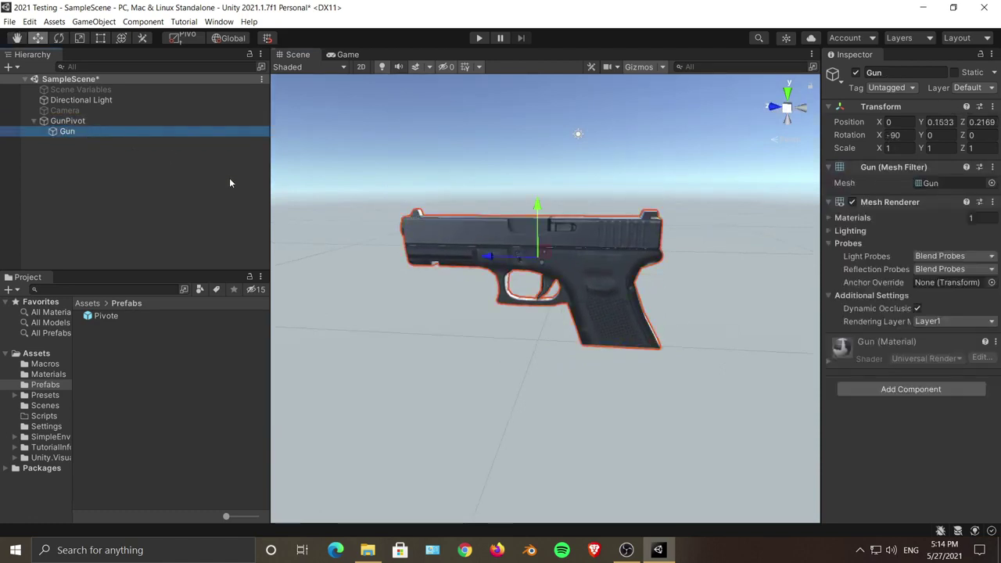
double_click(79, 122)
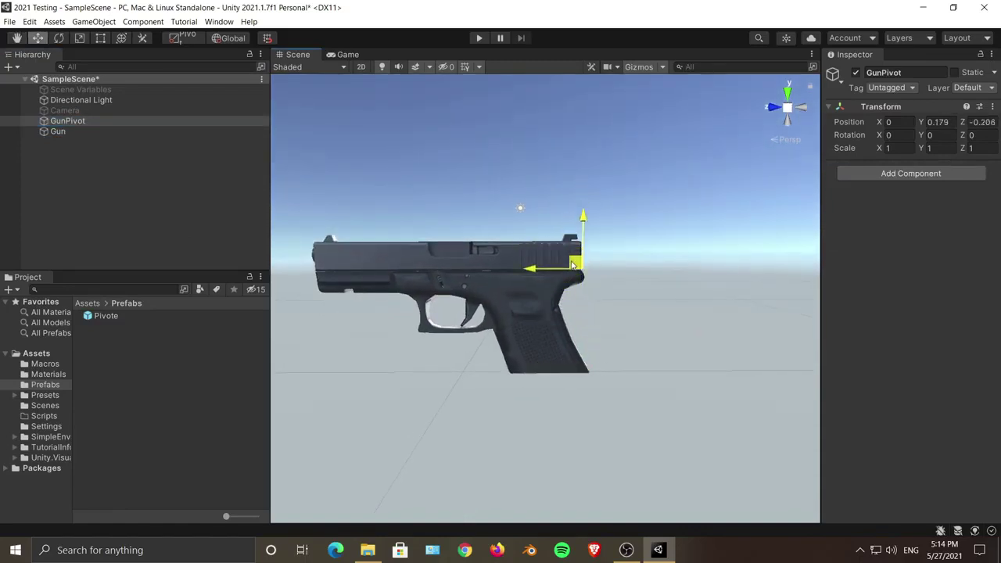
left_click_drag(692, 299, 543, 341, "alt")
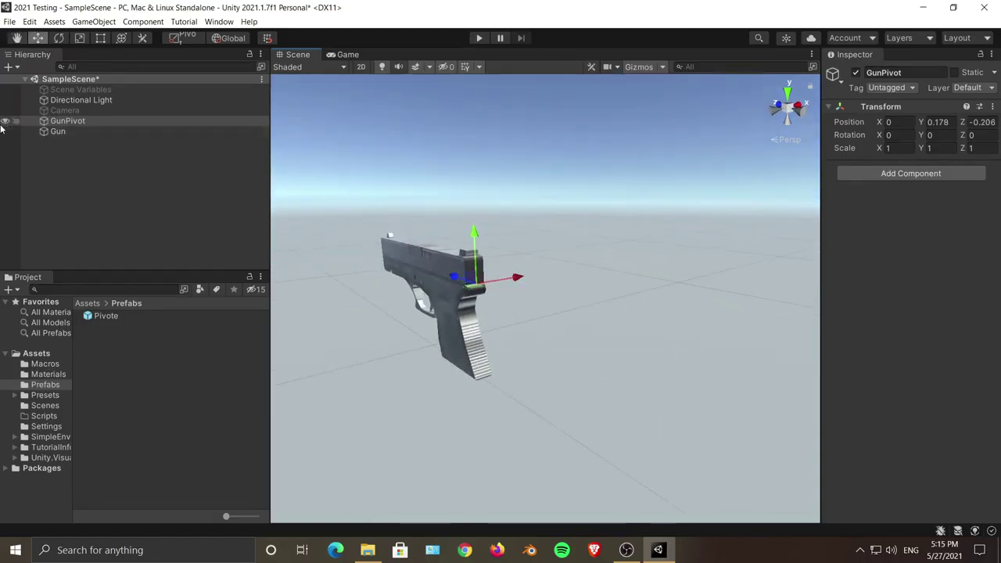
- Make Gun a child of the repositioned GunPivot again and activate the Rotate tool for GunPivot
left_click_drag(66, 133, 84, 123)
left_click_drag(409, 316, 611, 318, "alt")
left_click(120, 121)
middle_click_drag(610, 318, 622, 302)
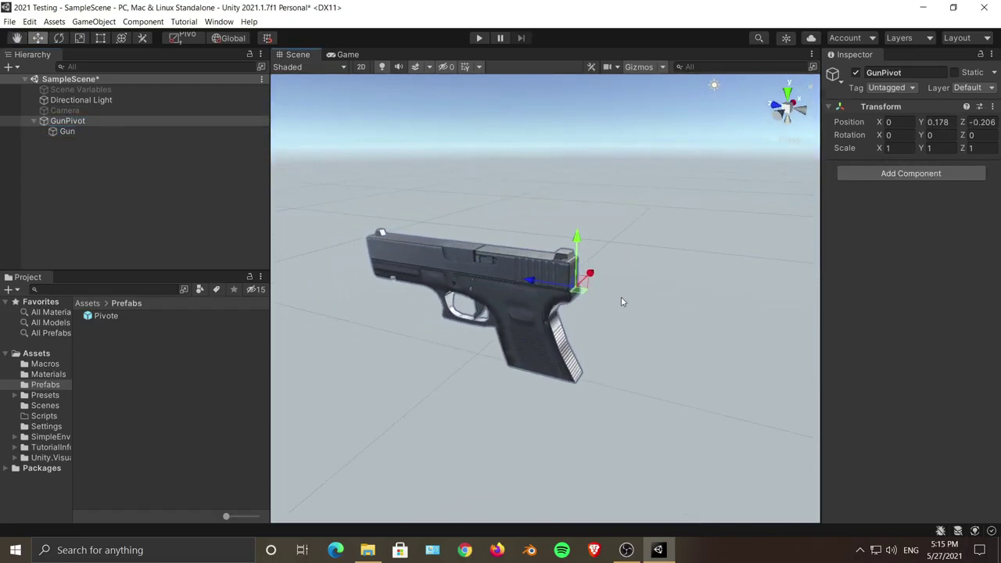
key("e")
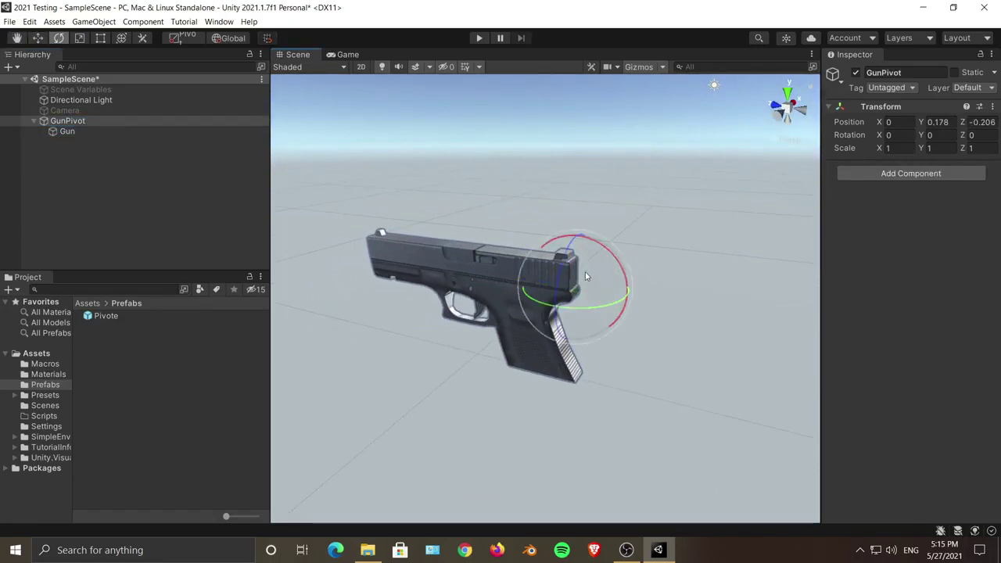